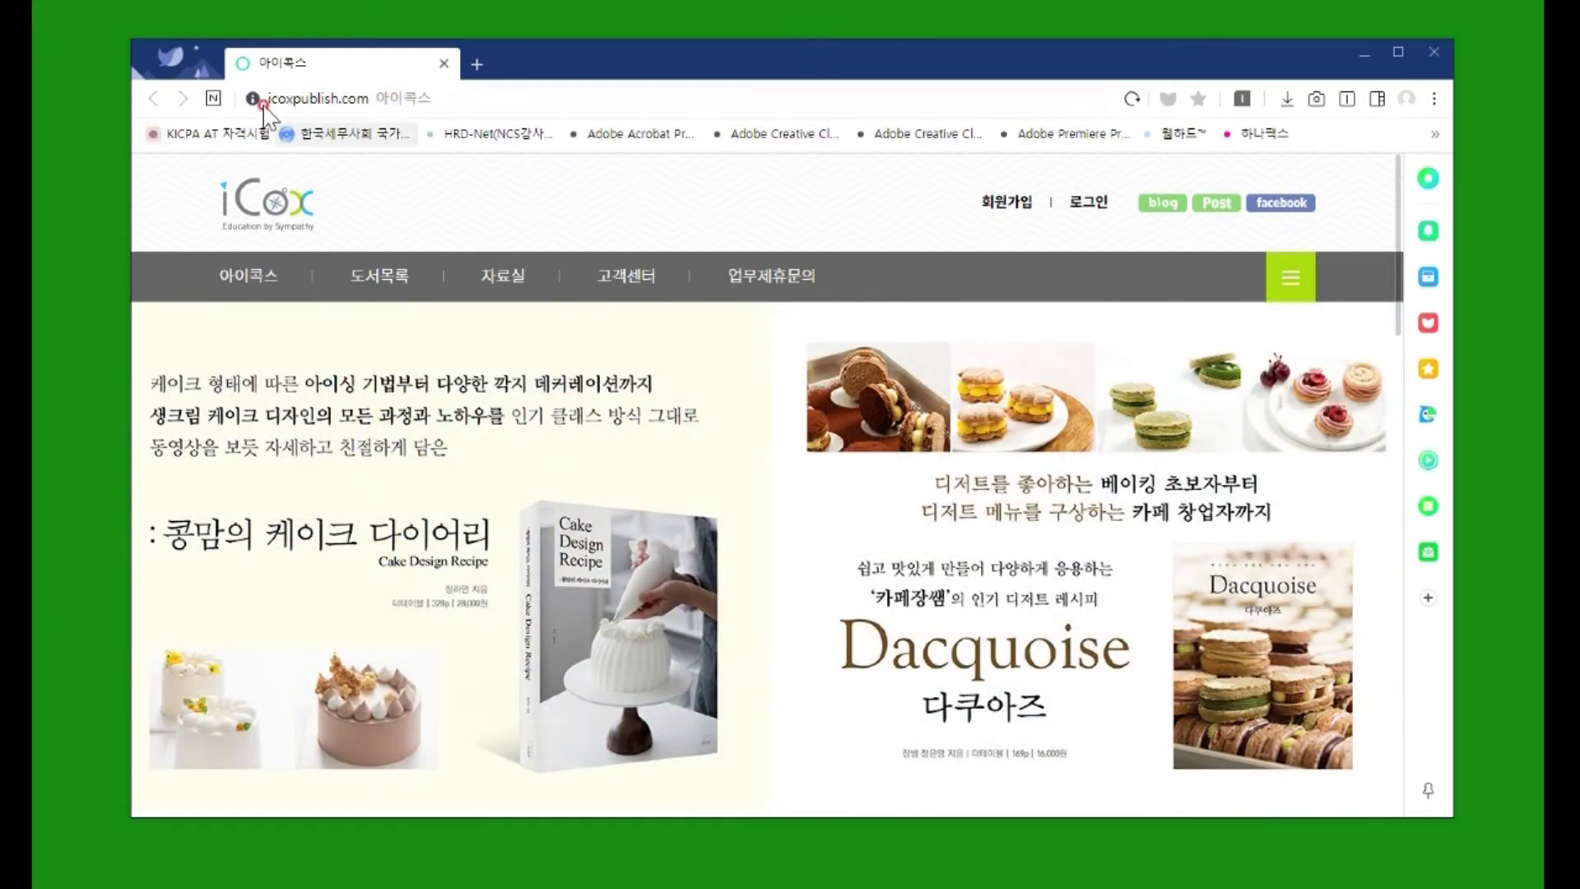
Open the "2020 무적 전산세무 2급 백데이터" post on the 회계 세무 board of the iCox 자료실
mouse_move(379, 276)
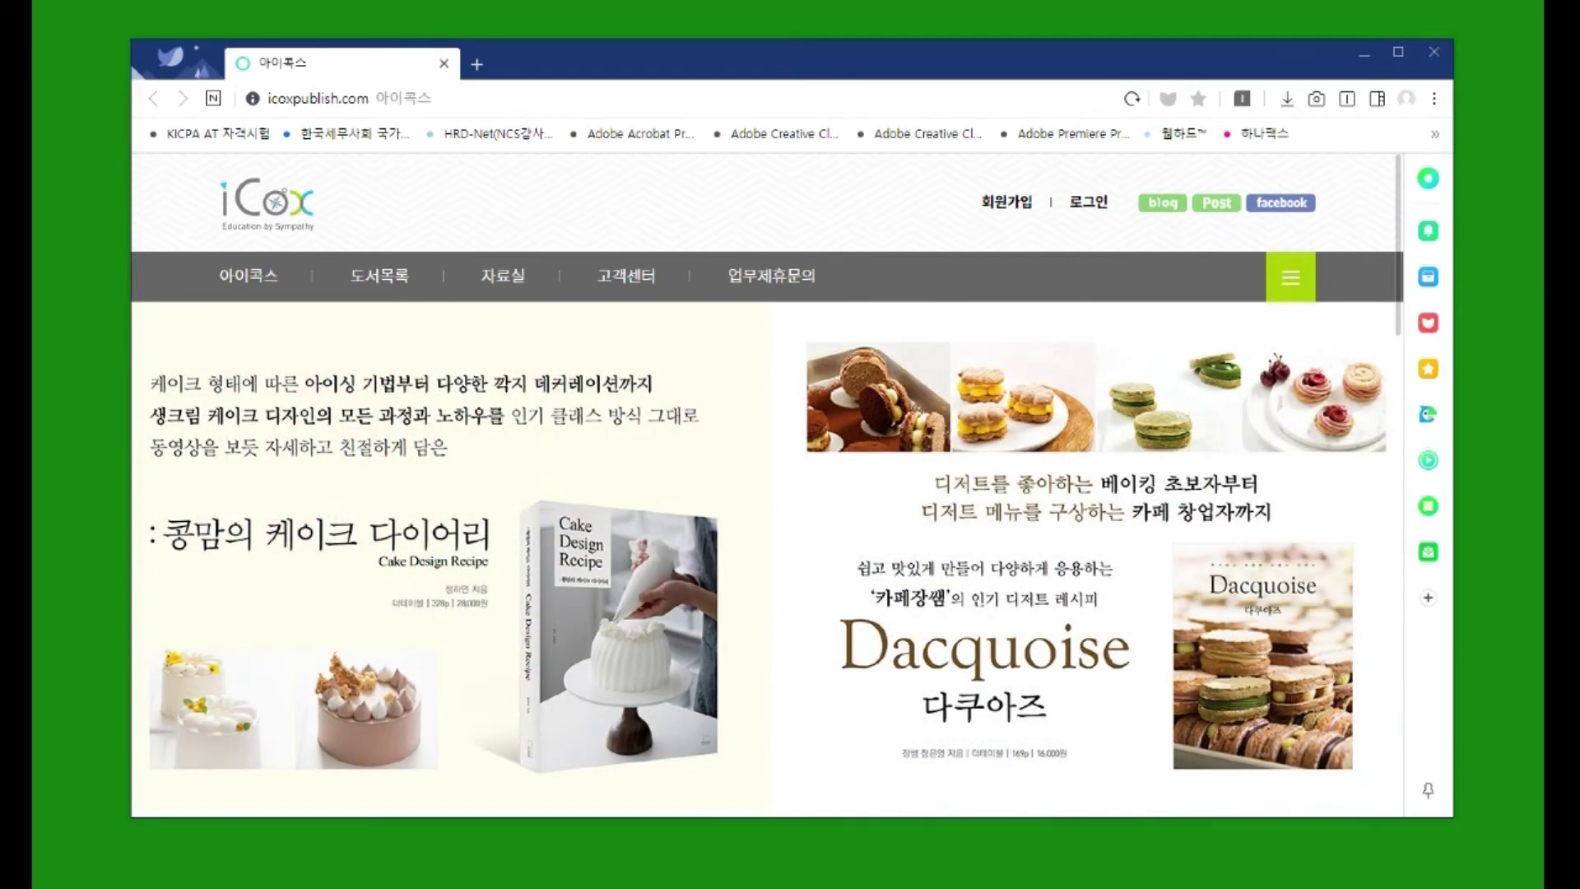
mouse_move(497, 281)
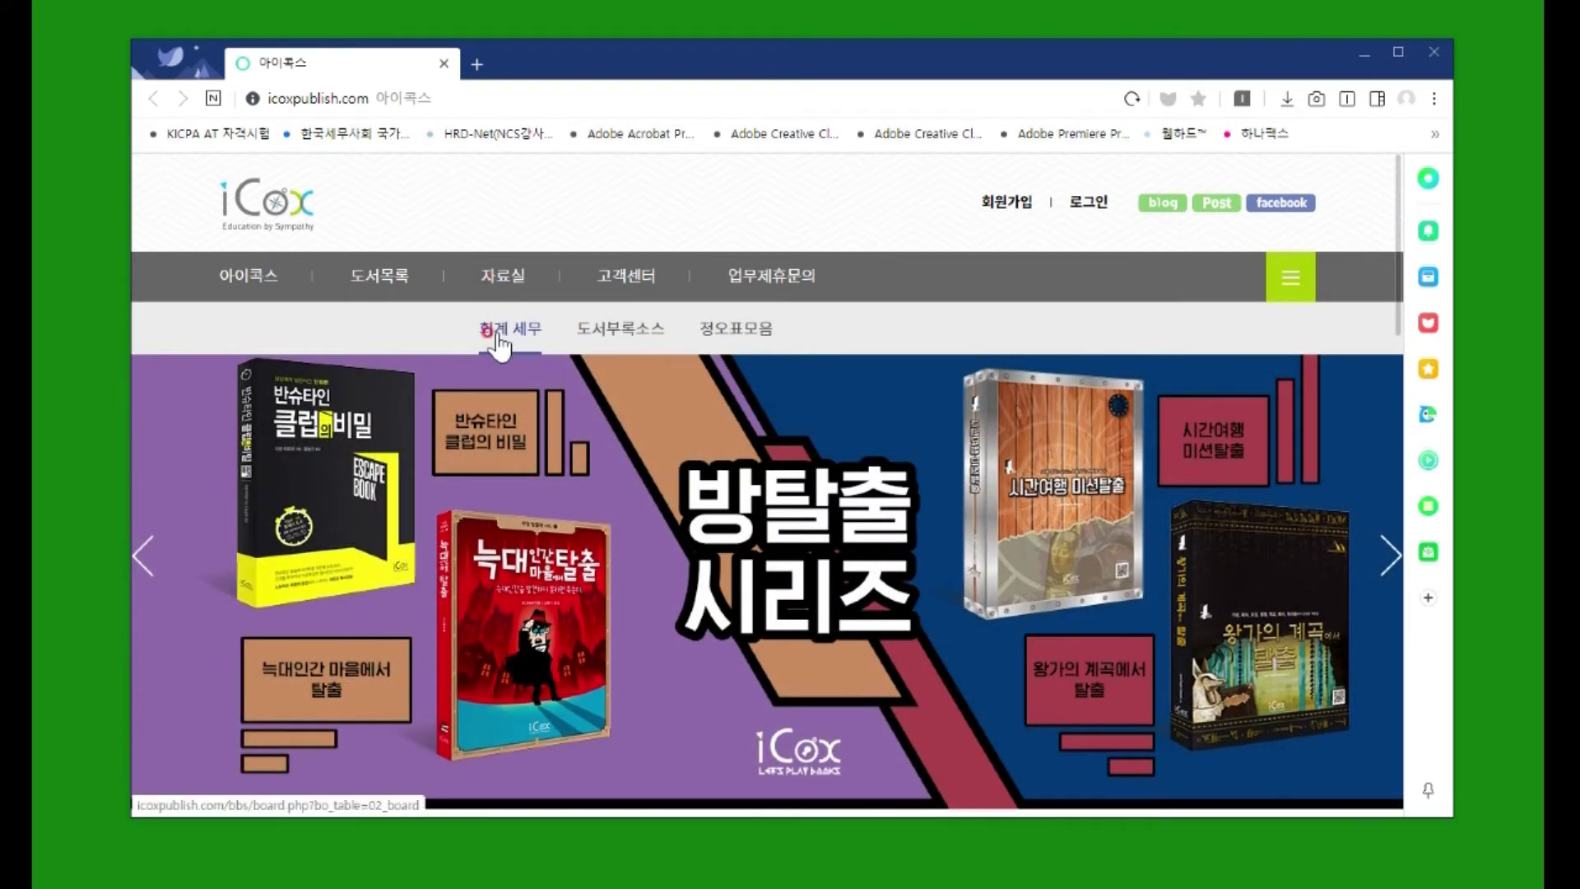
left_click(498, 337)
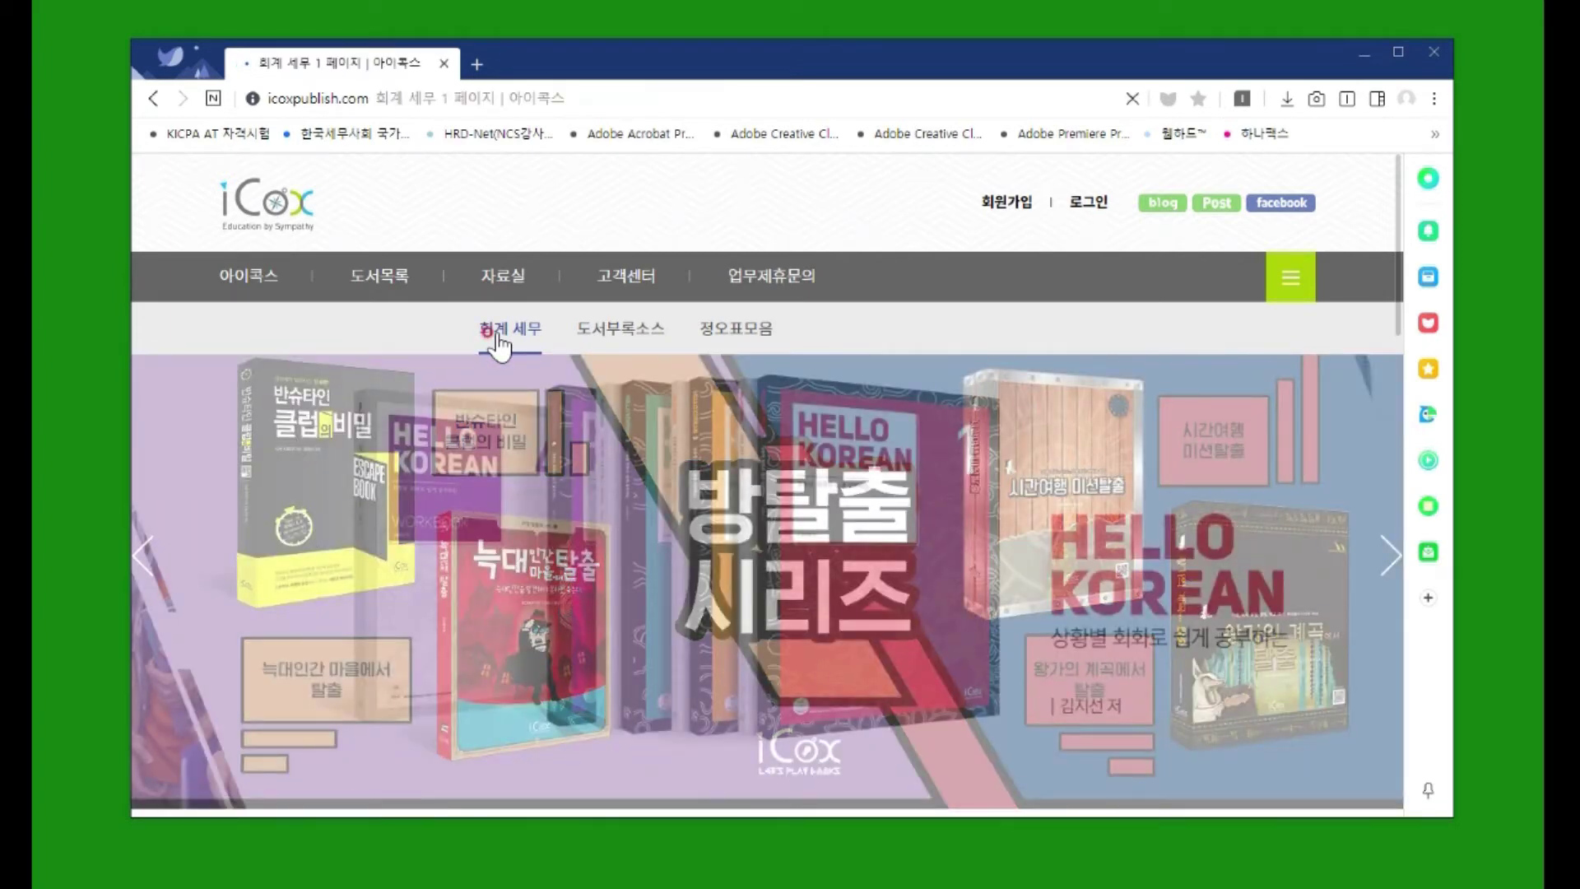
scroll(823, 559, "down", 5)
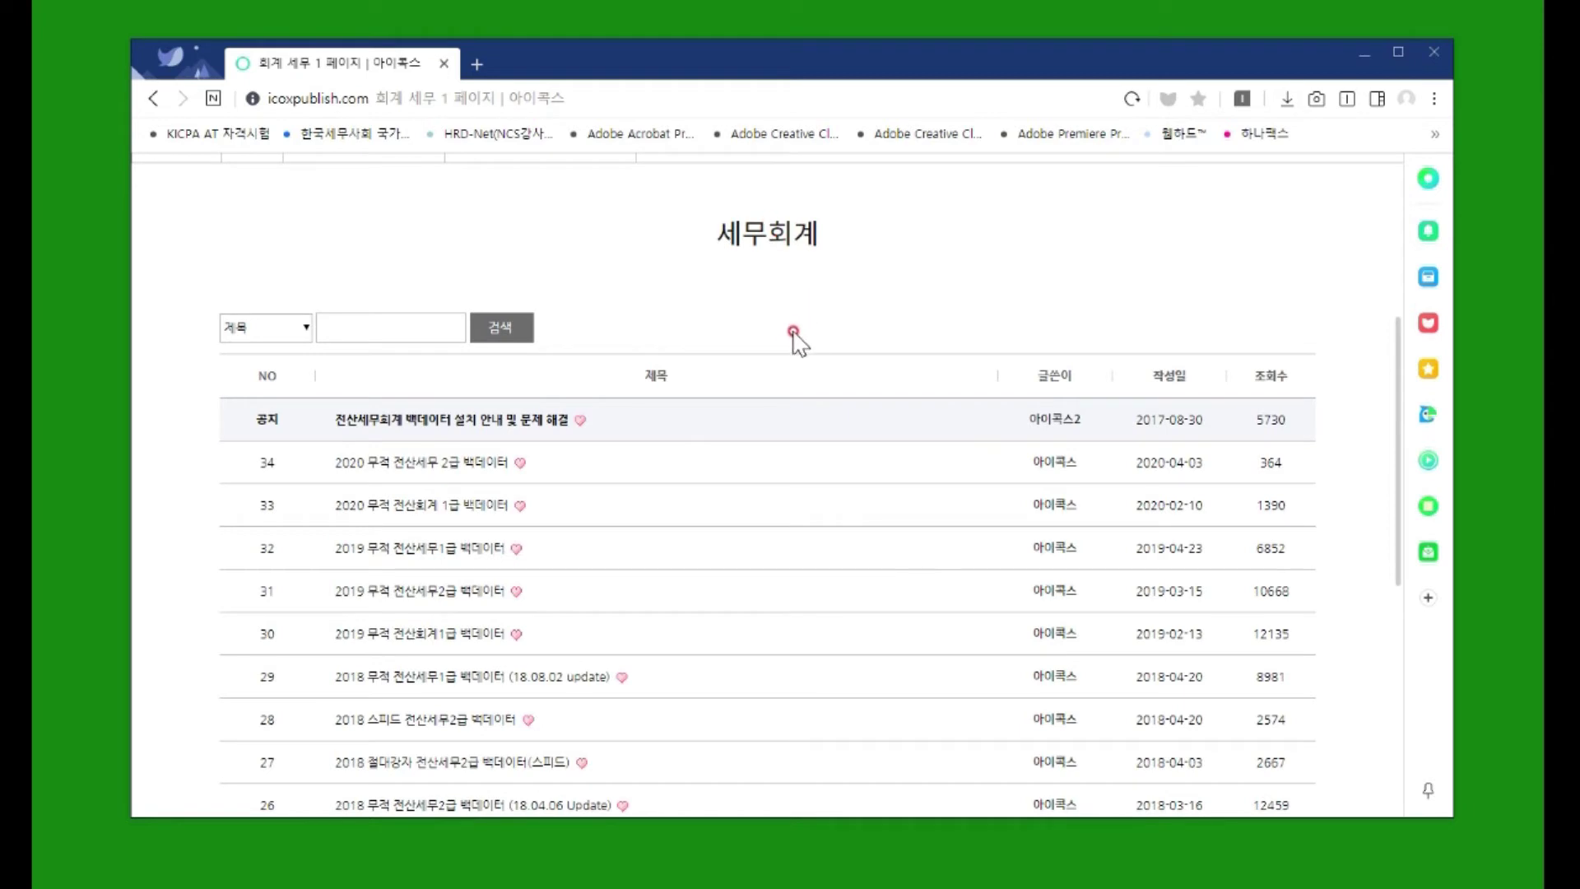
left_click(415, 465)
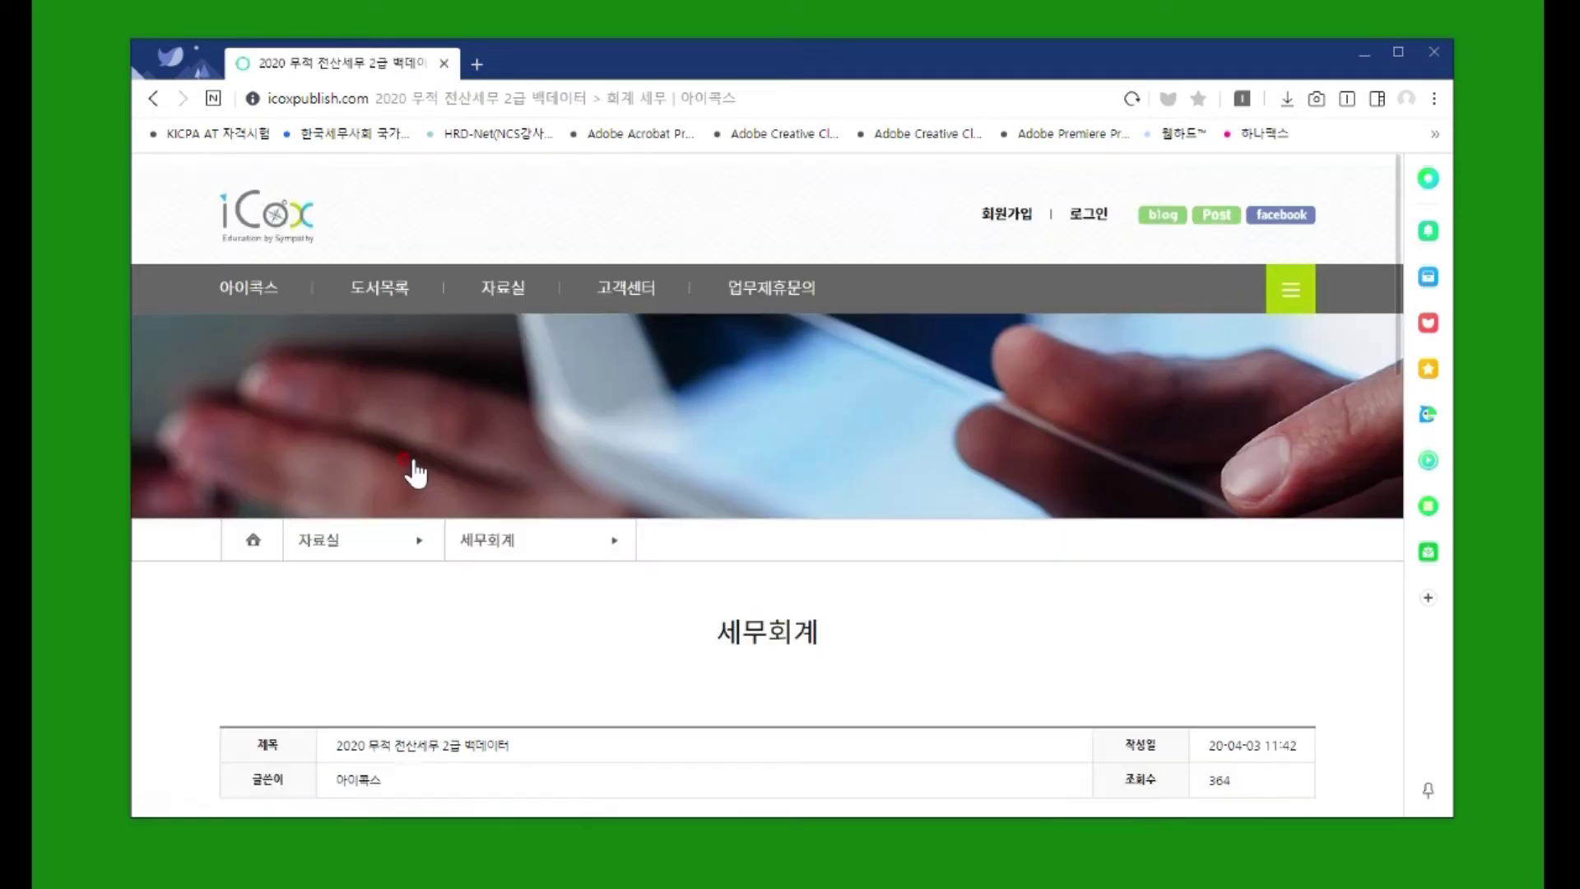
Download the 1권(본책) 이론+실무 data zip from the post and save it to the desktop (바탕 화면)
scroll(699, 523, "down", 10)
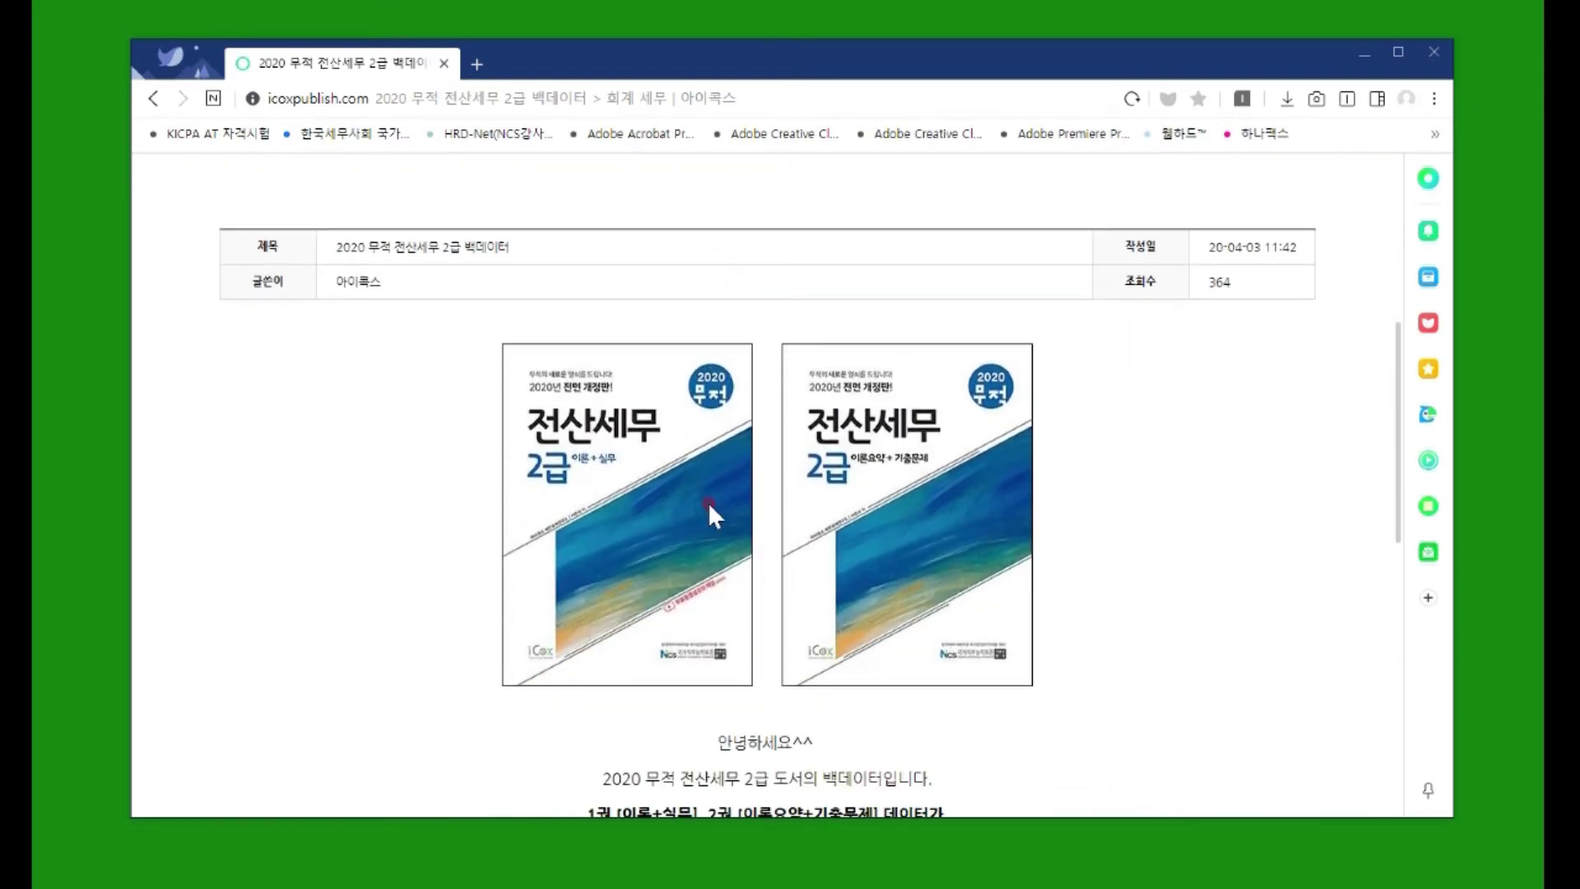
scroll(796, 497, "down", 6)
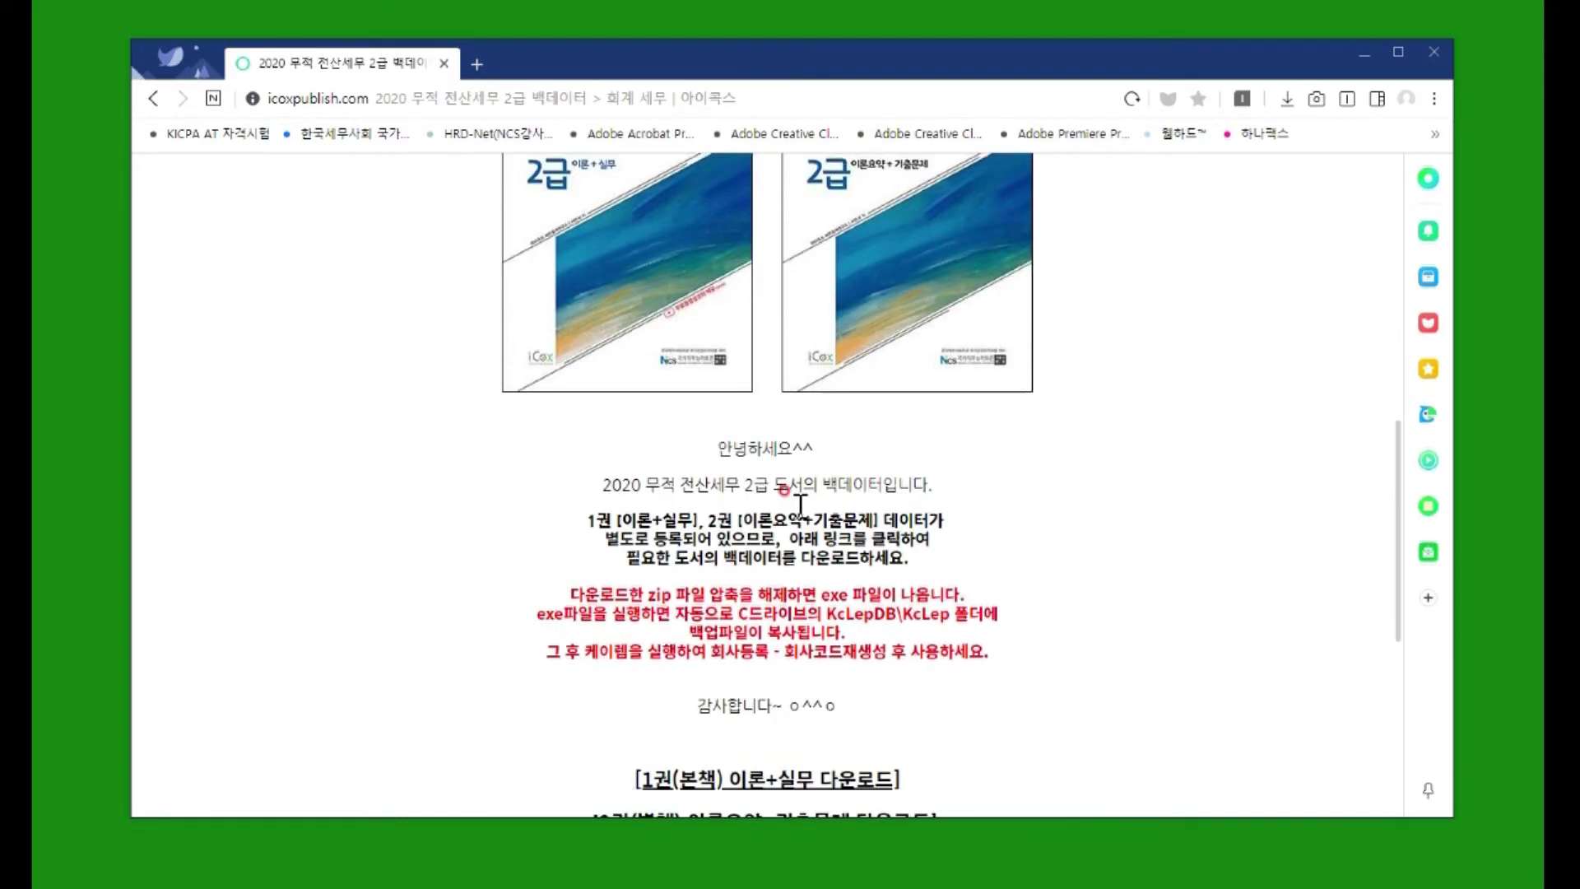
scroll(764, 387, "up", 2)
scroll(1061, 473, "down", 1)
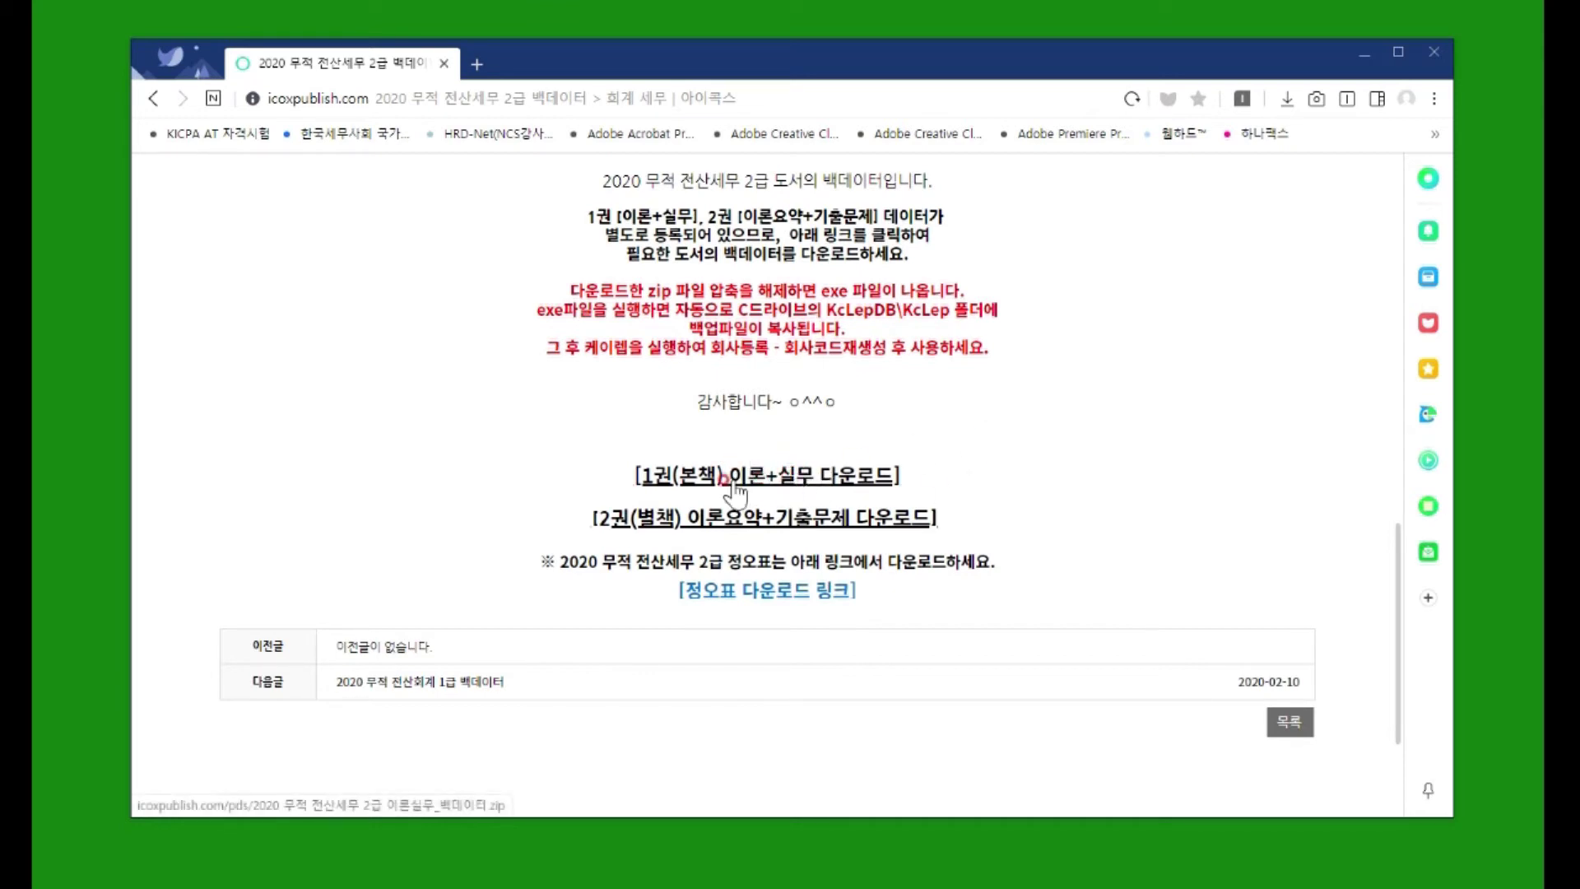
left_click(822, 479)
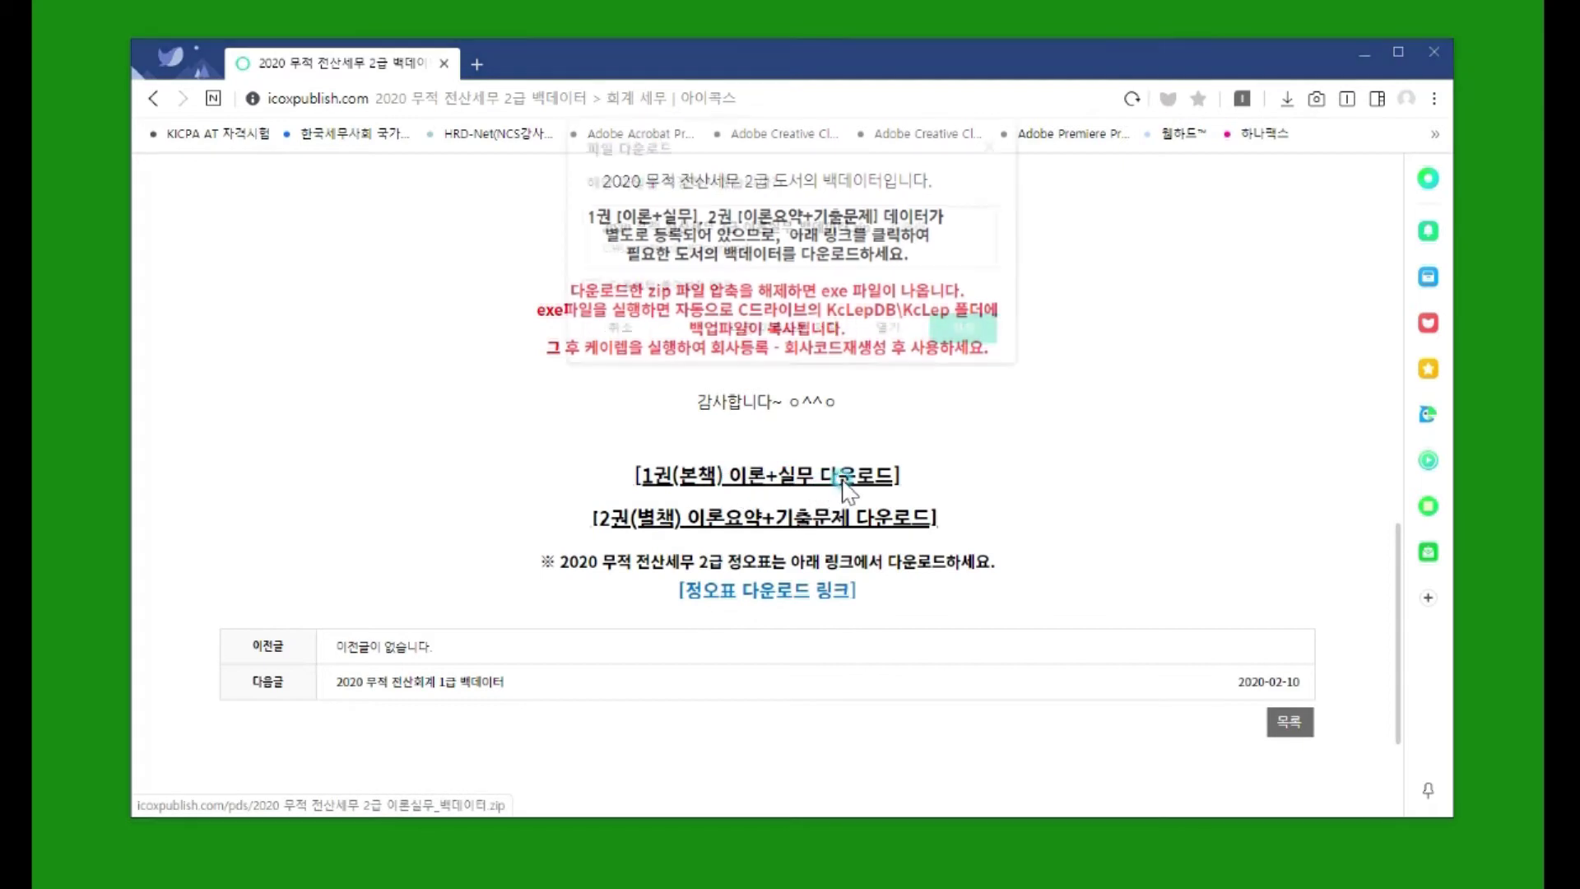
left_click(755, 344)
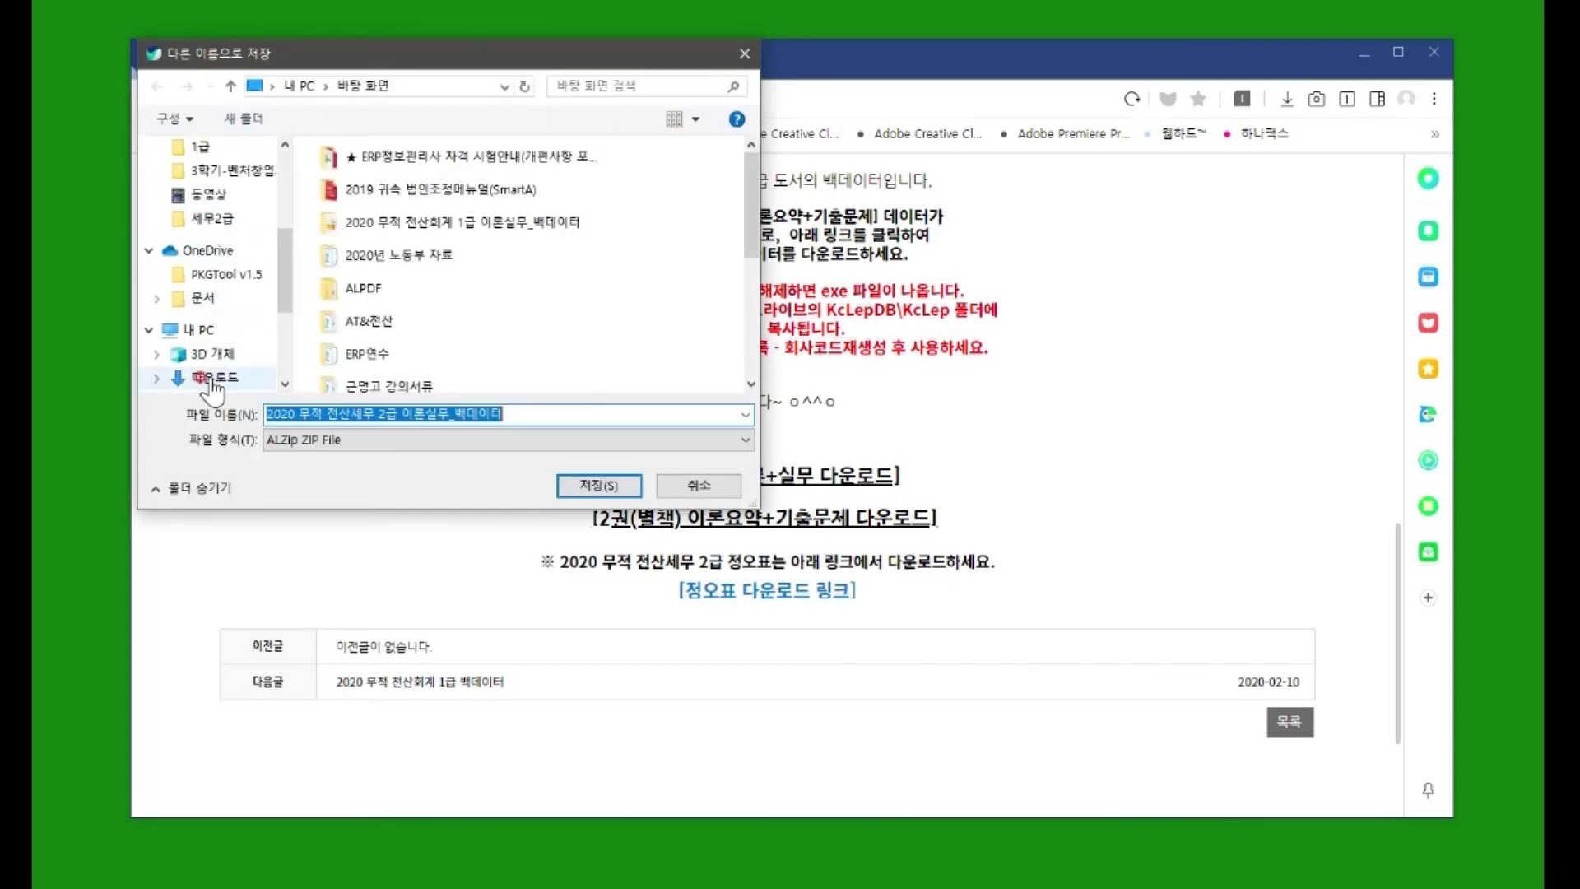
scroll(209, 271, "up", 1)
left_click(215, 148)
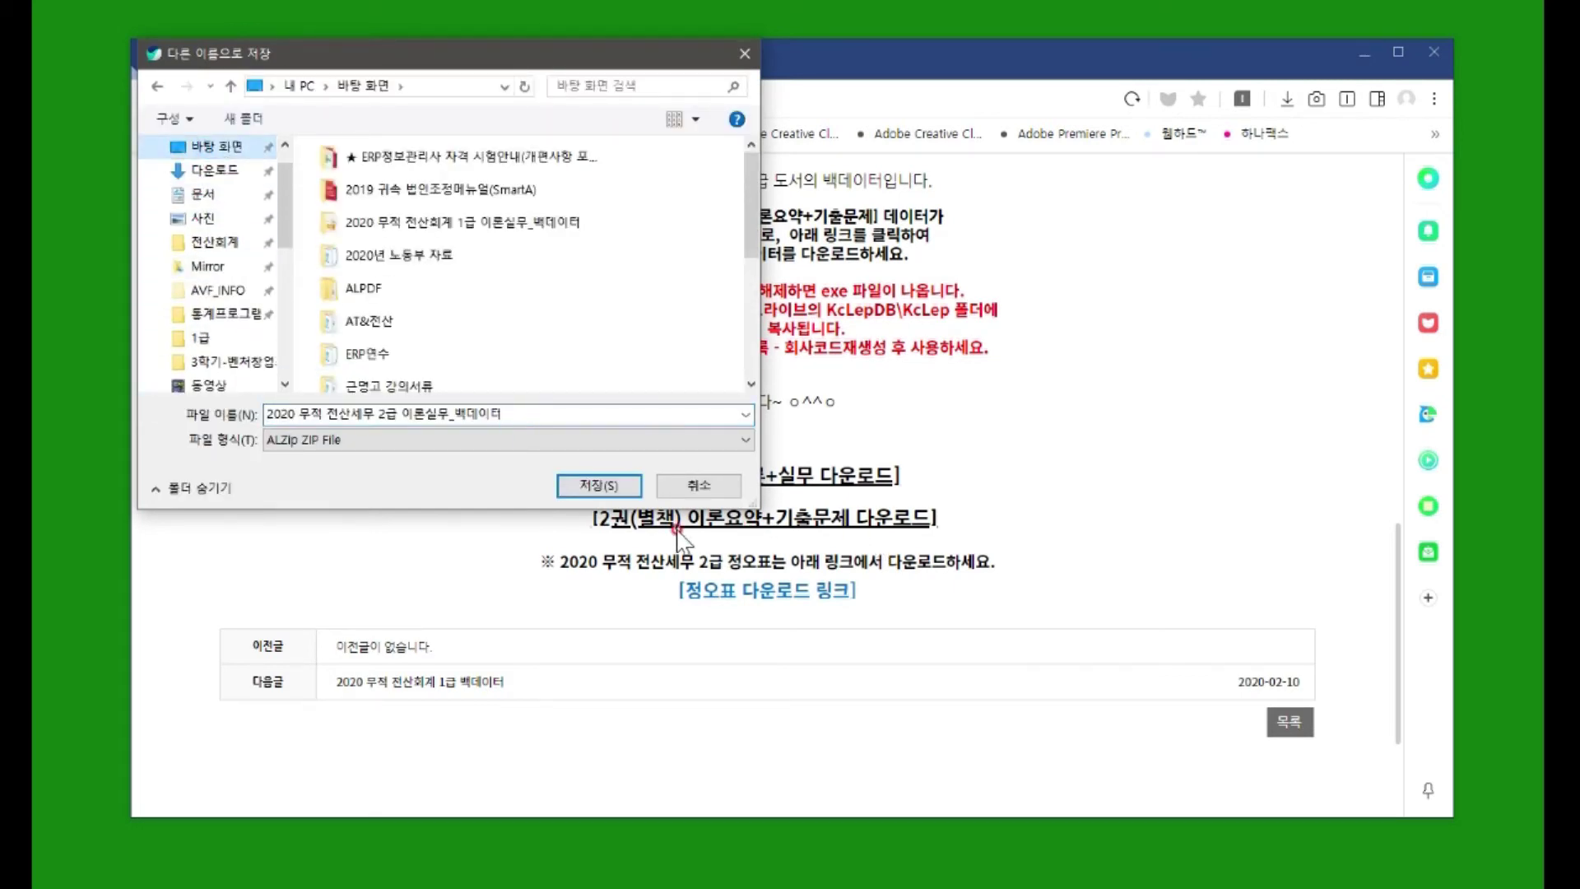
left_click(599, 485)
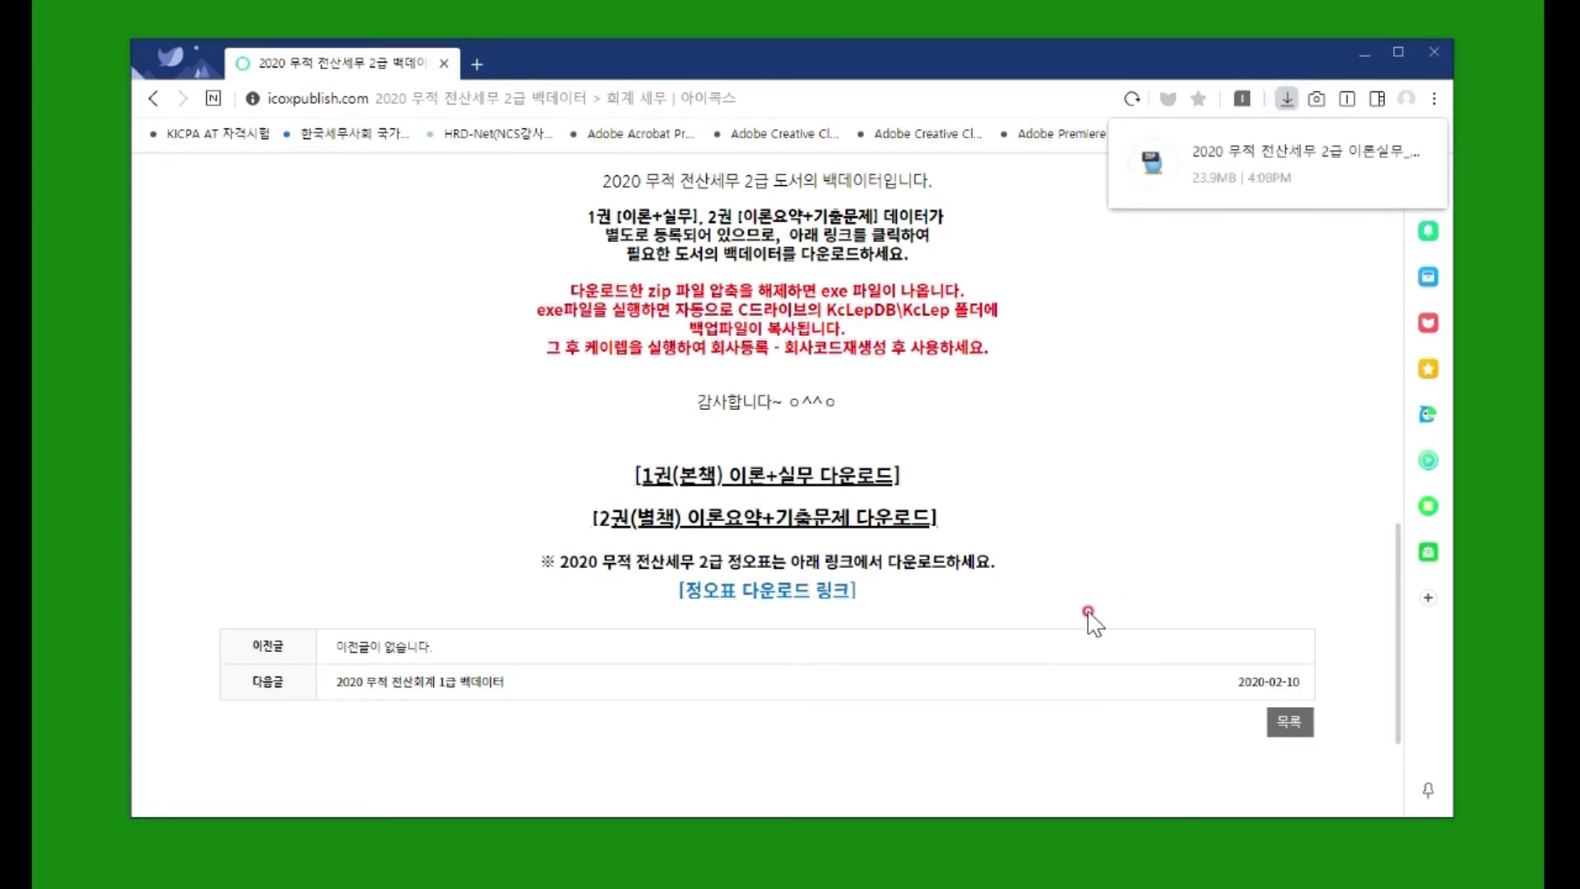
Download the errata file "2020 무적 전산세무 2급_정오표초판1쇄_200414.pdf" from the 정오표 link to the desktop and close the browser
left_click(749, 591)
left_click(1063, 616)
scroll(1066, 622, "down", 5)
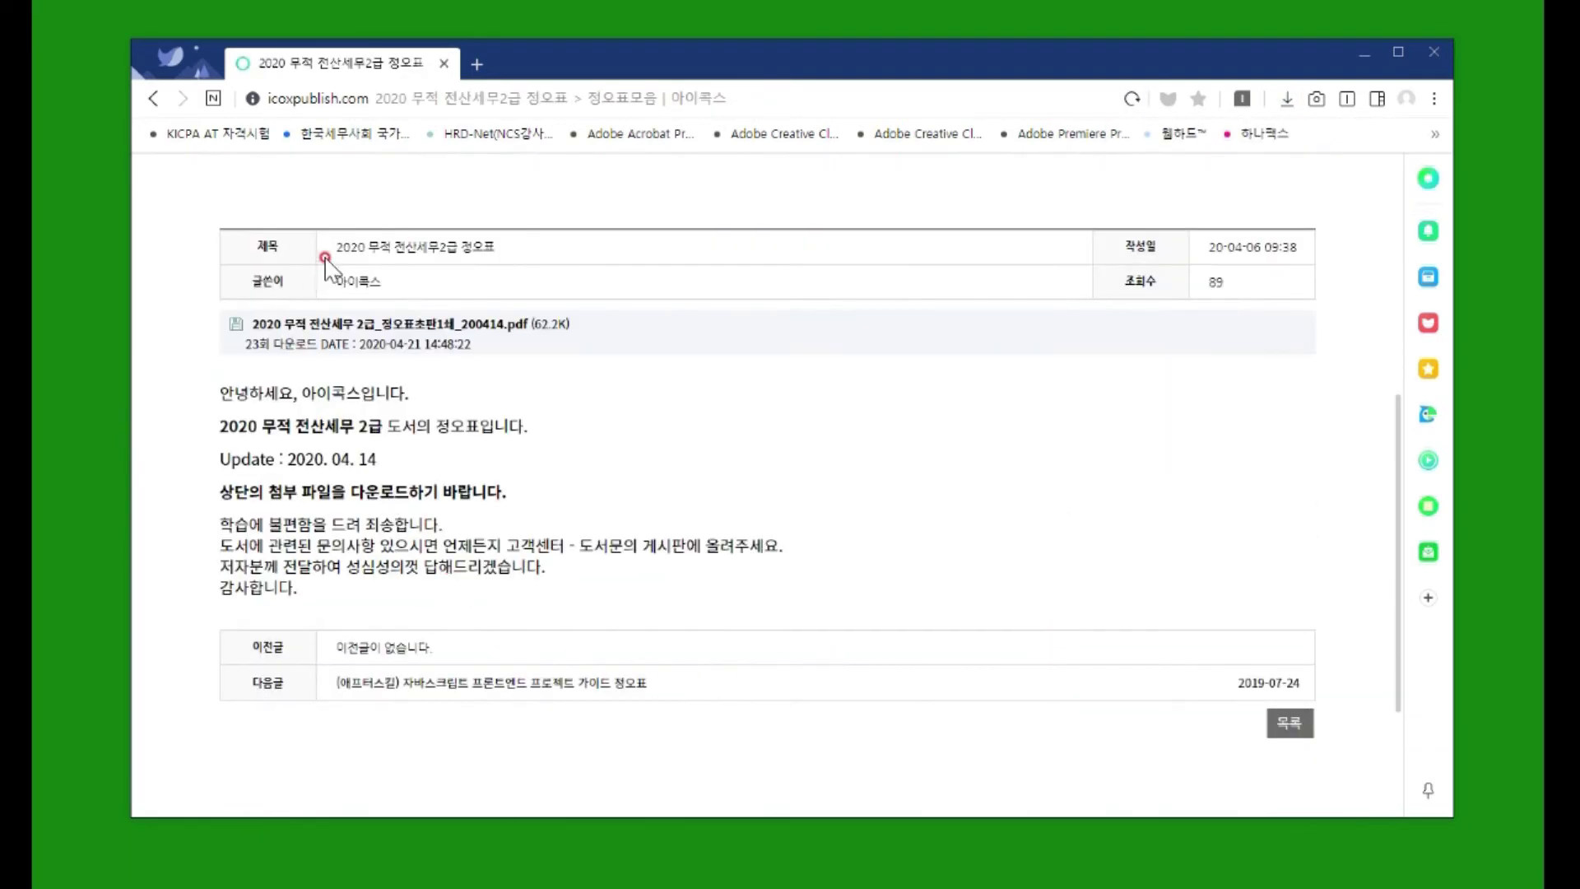
left_click(333, 325)
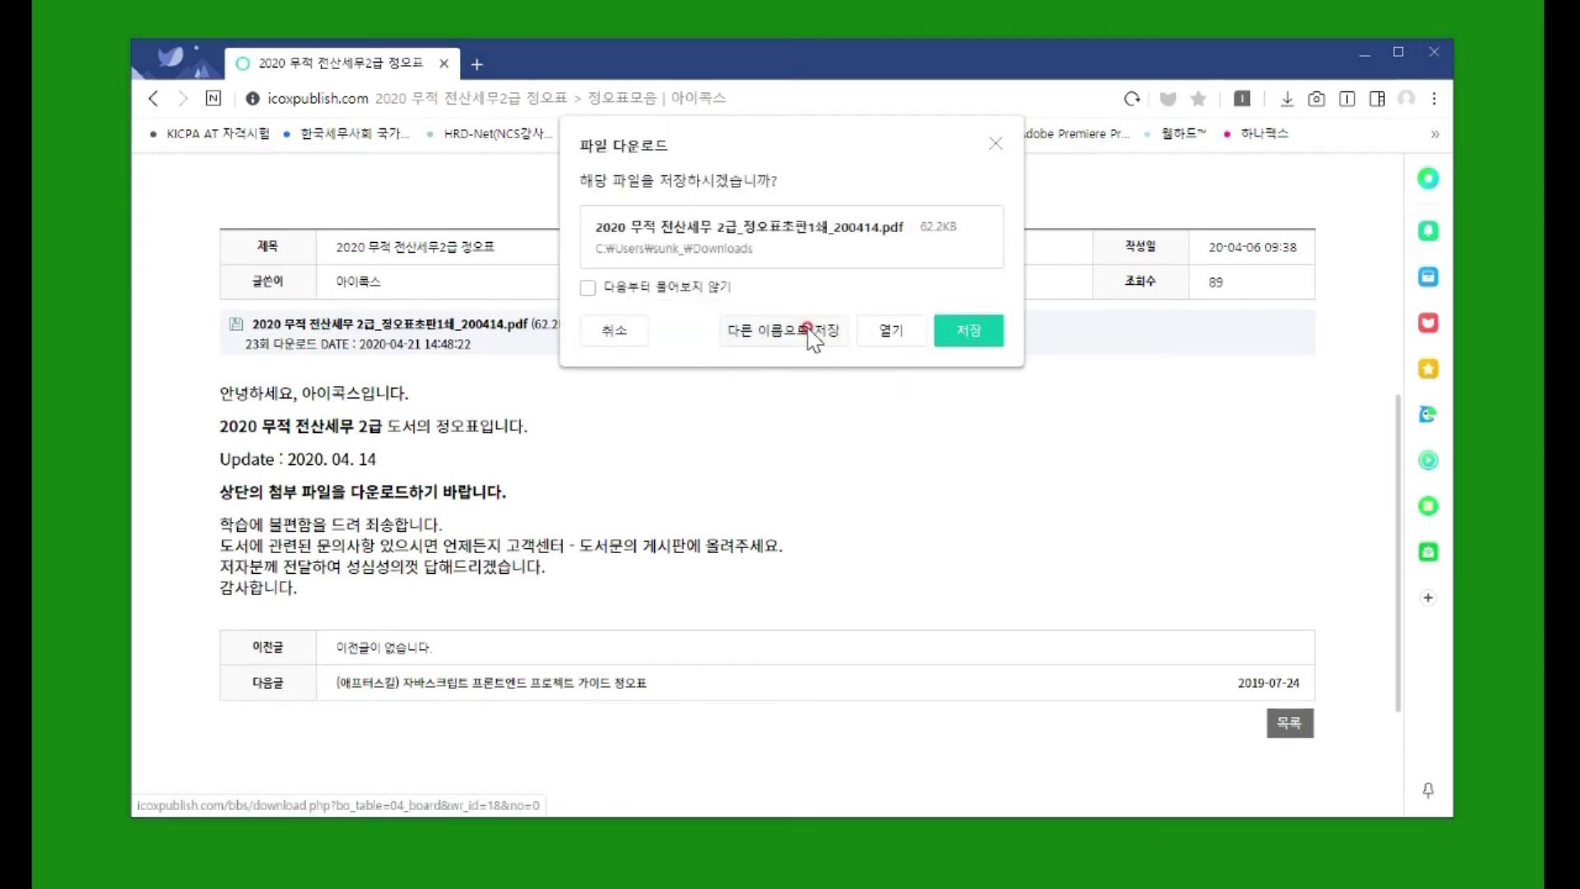
left_click(844, 330)
left_click(494, 330)
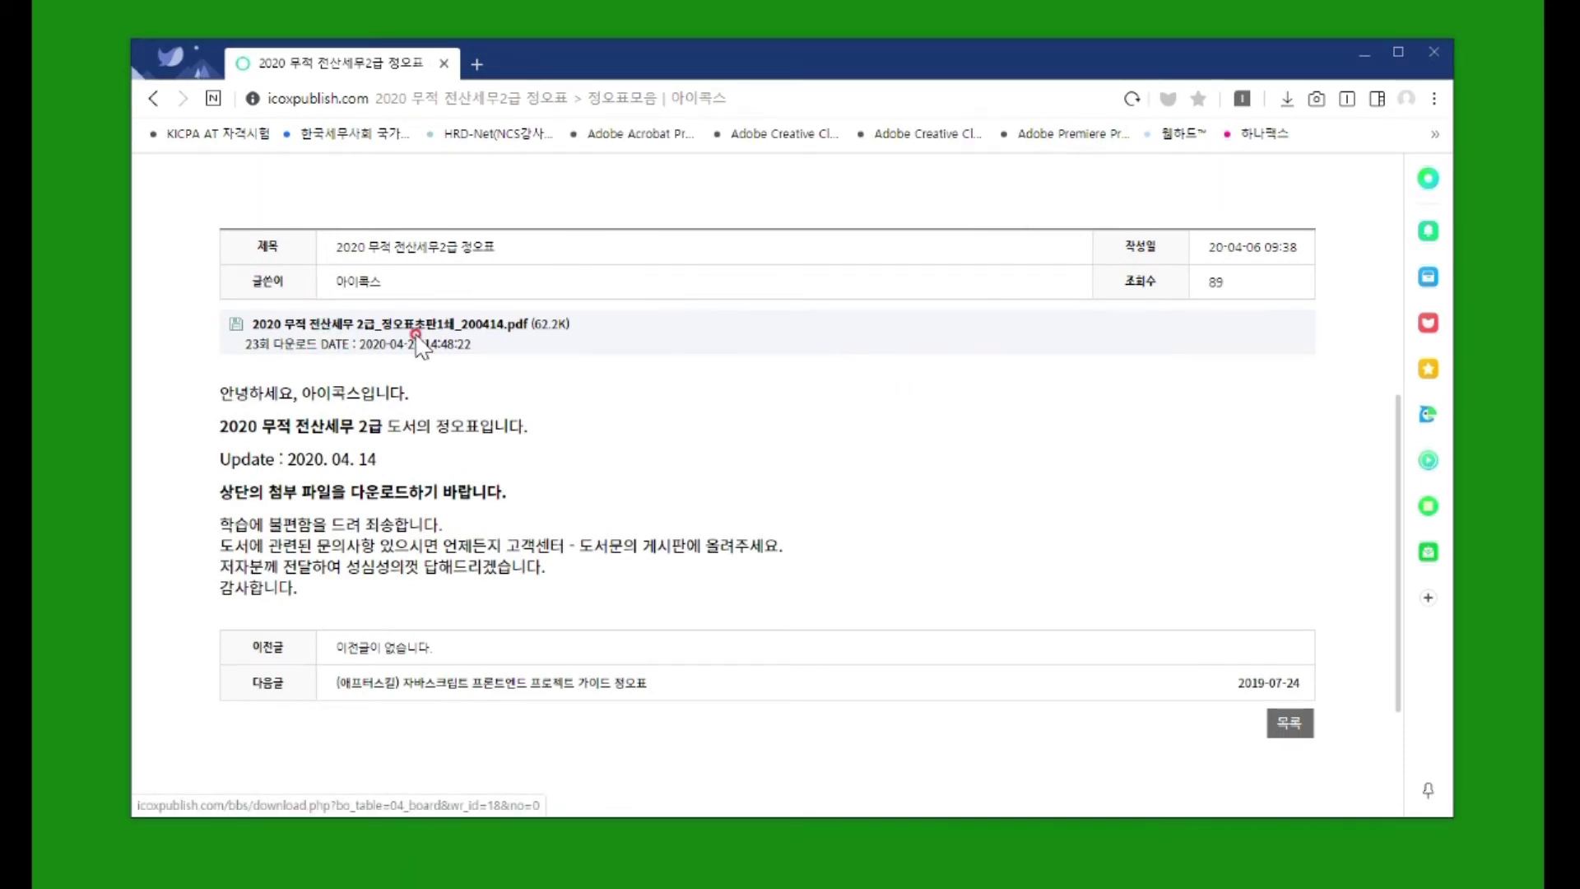
left_click(206, 298)
left_click(598, 485)
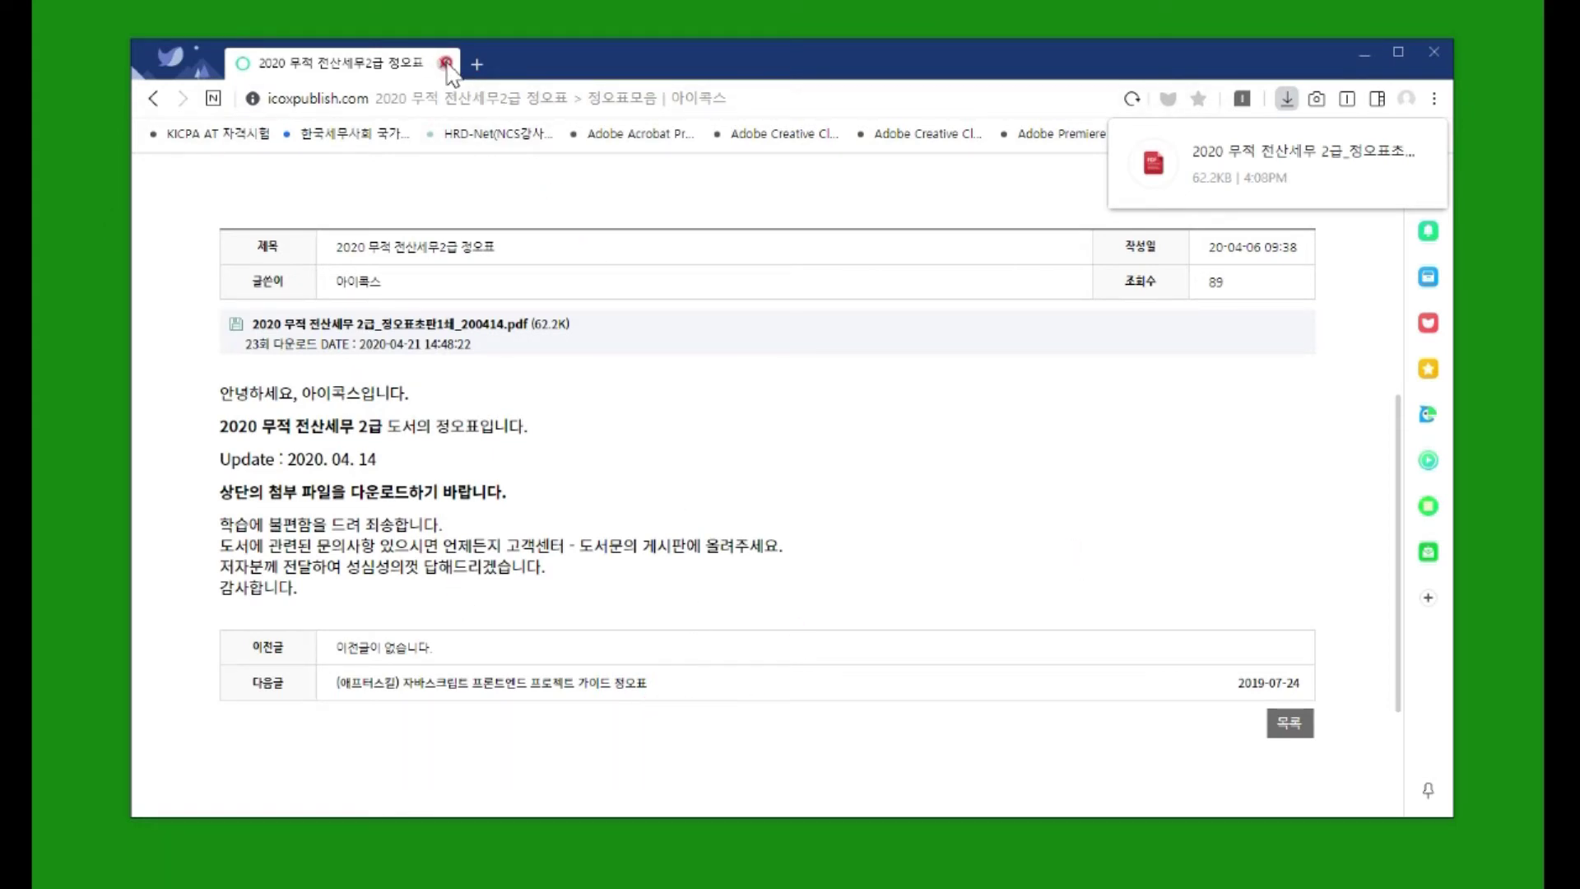
left_click(446, 64)
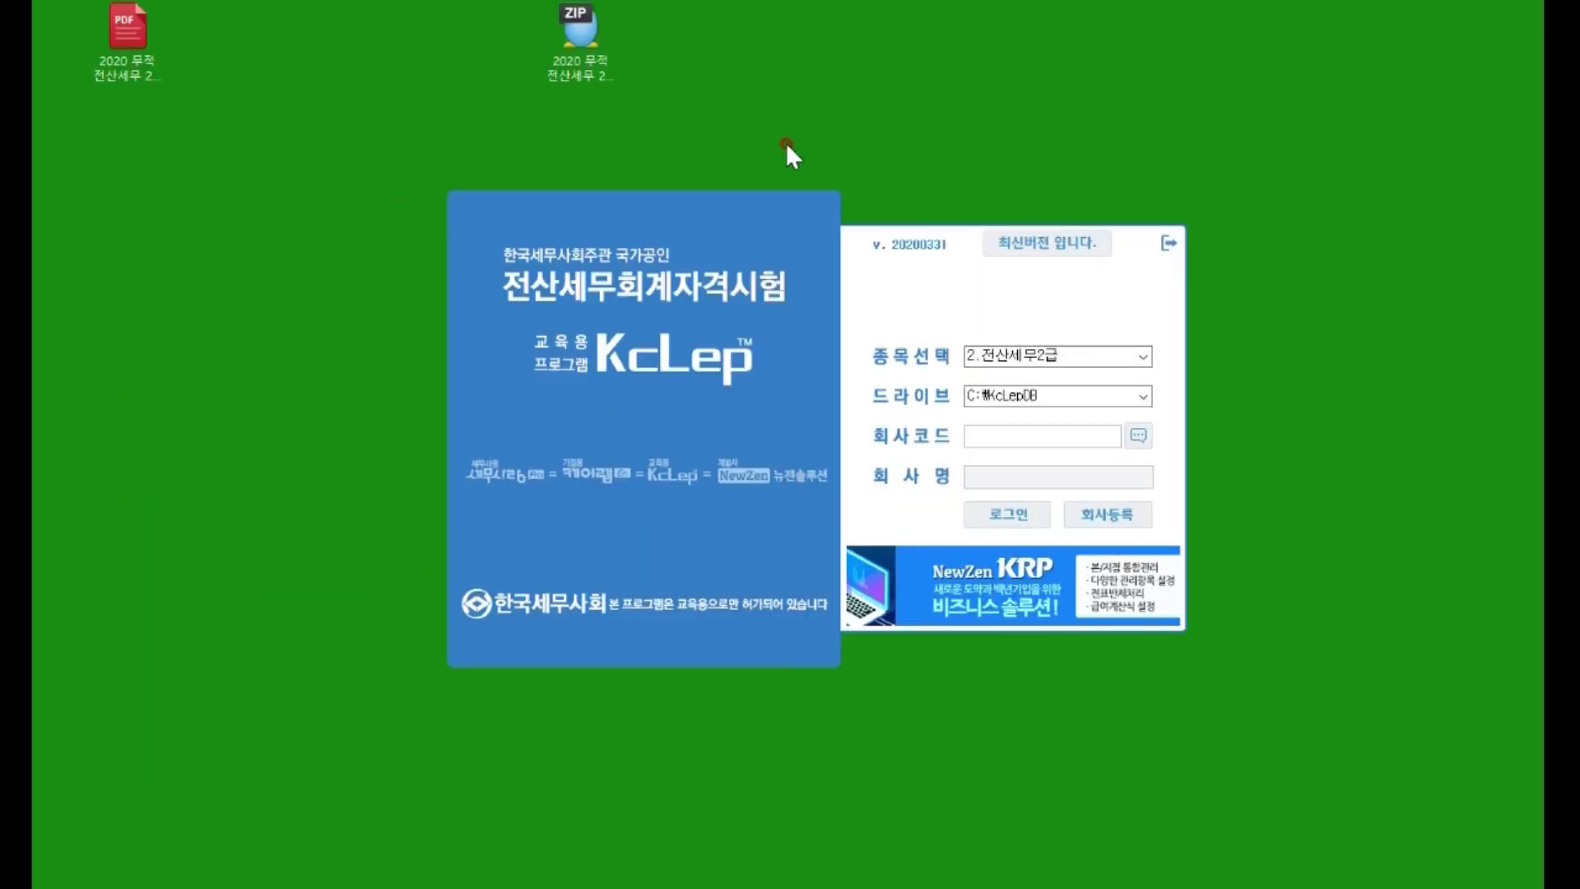
Extract the downloaded desktop zip with its own subfolder into C:\KcLepDB\KcLep and close the extraction report
right_click(574, 43)
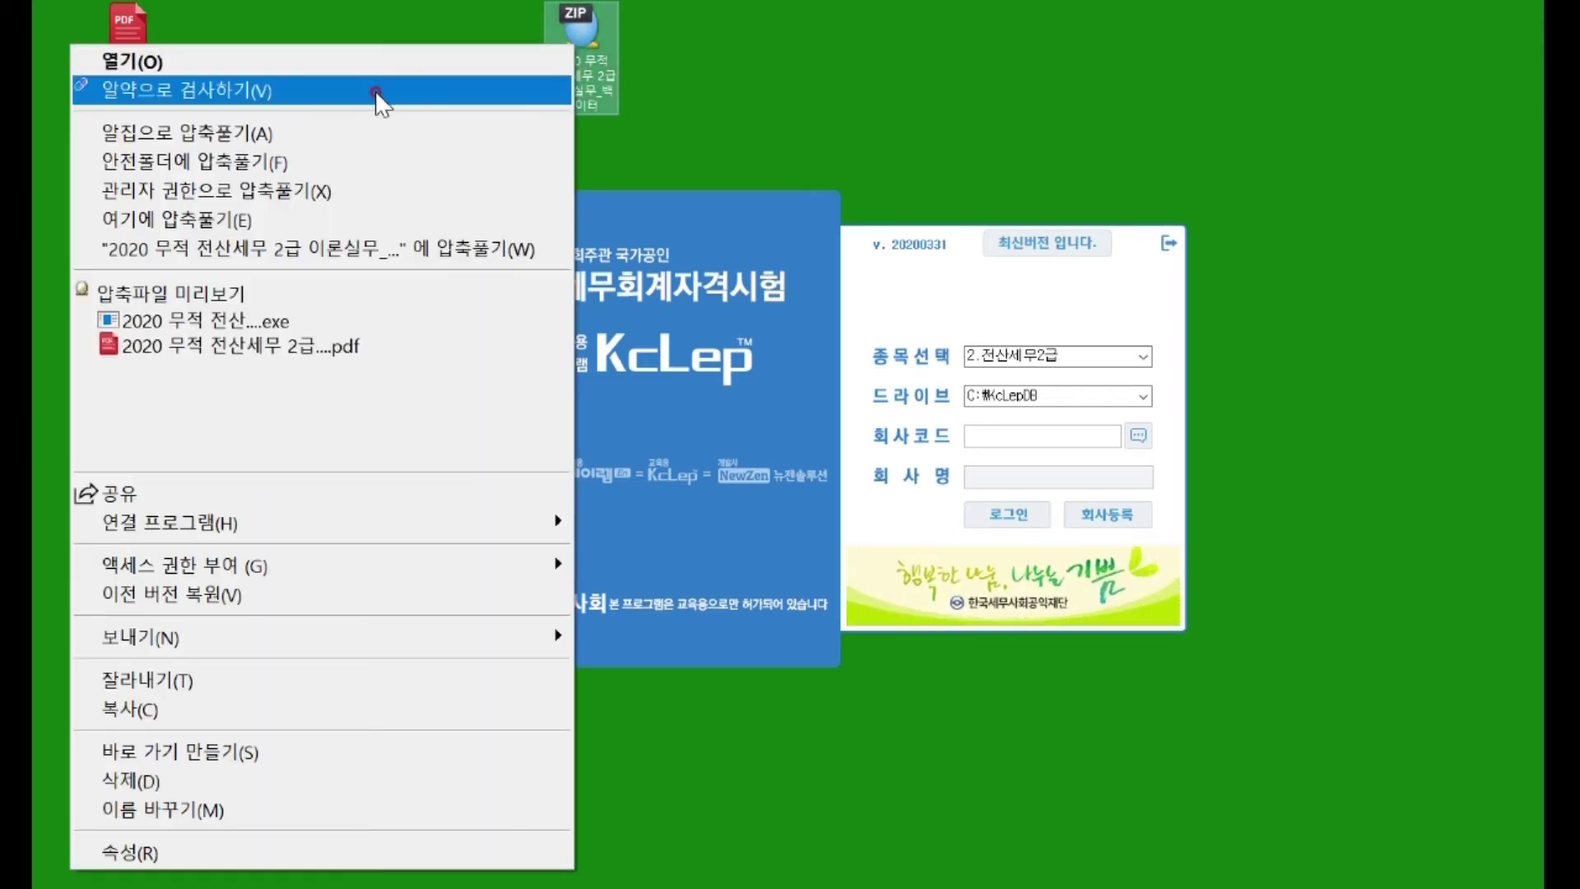
left_click(339, 215)
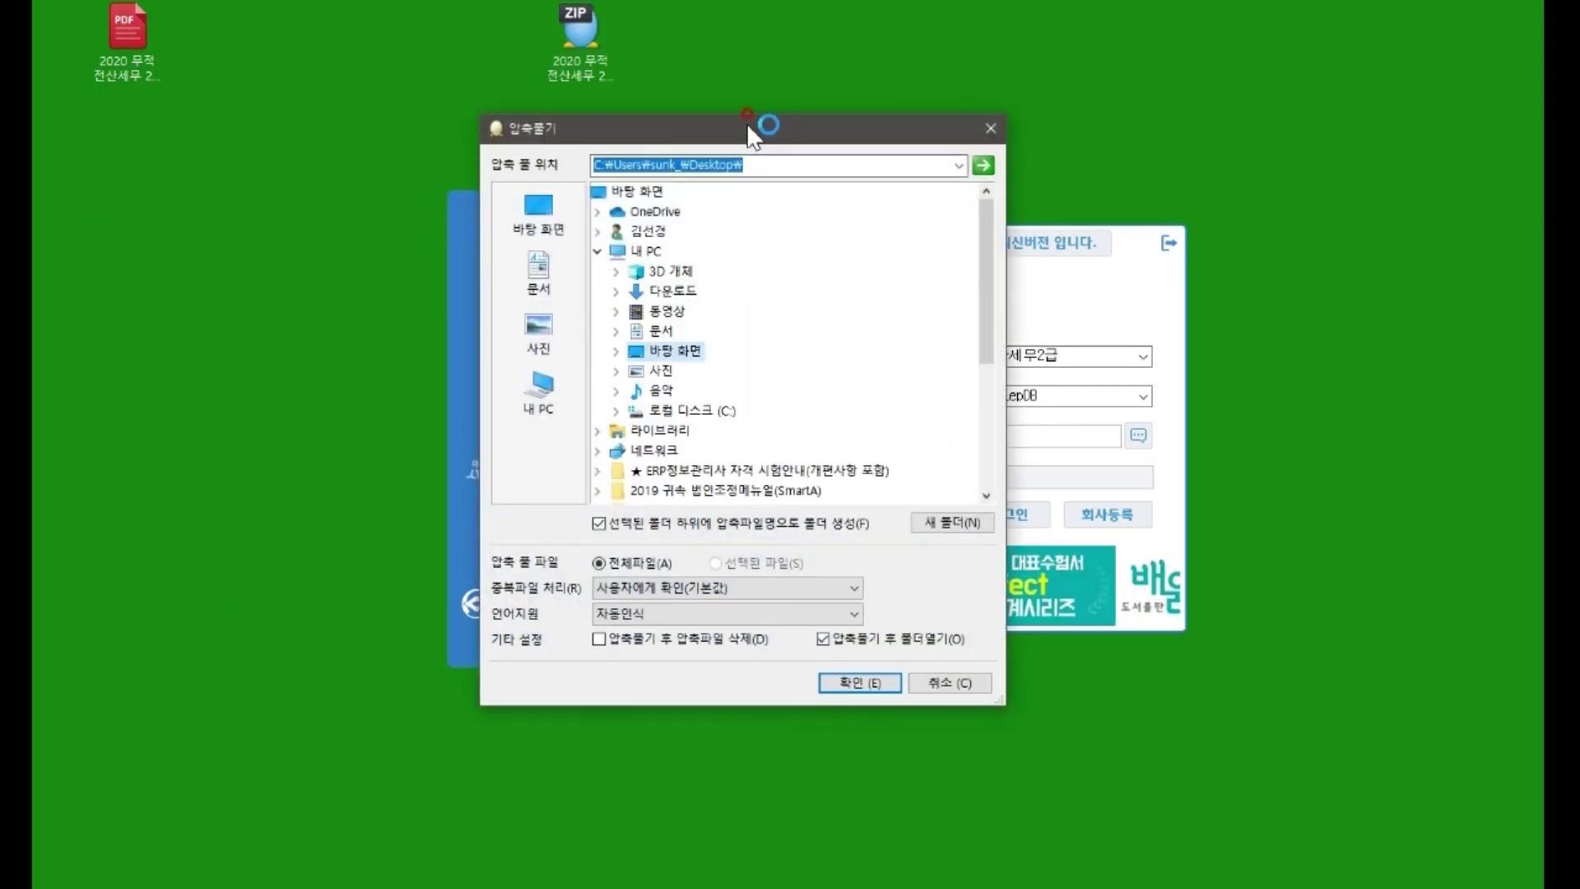
left_click_drag(747, 122, 690, 121)
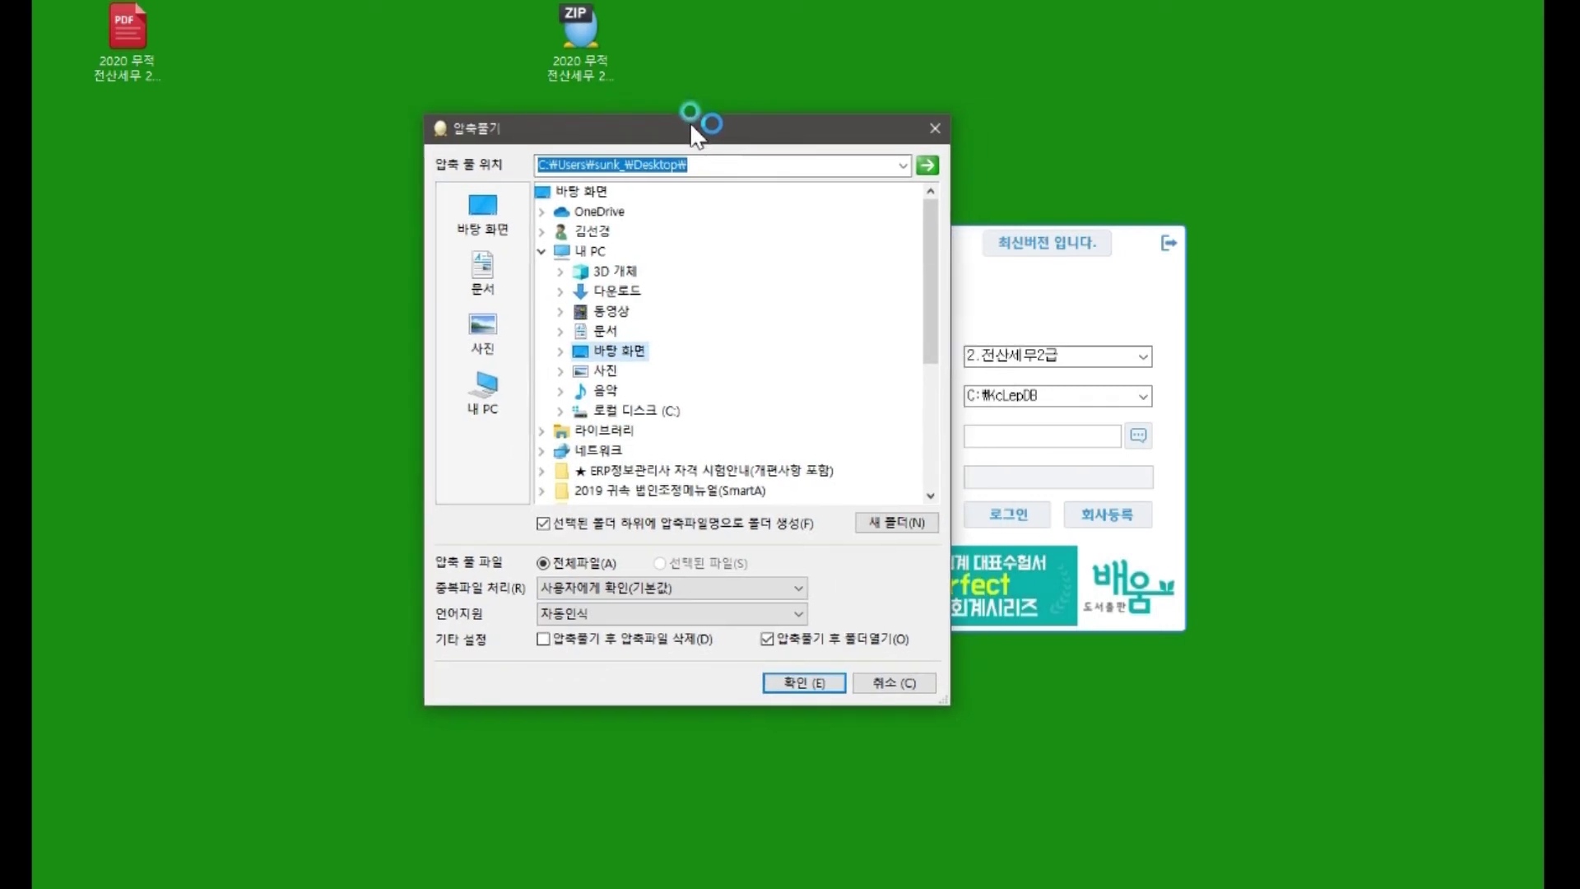
left_click(611, 409)
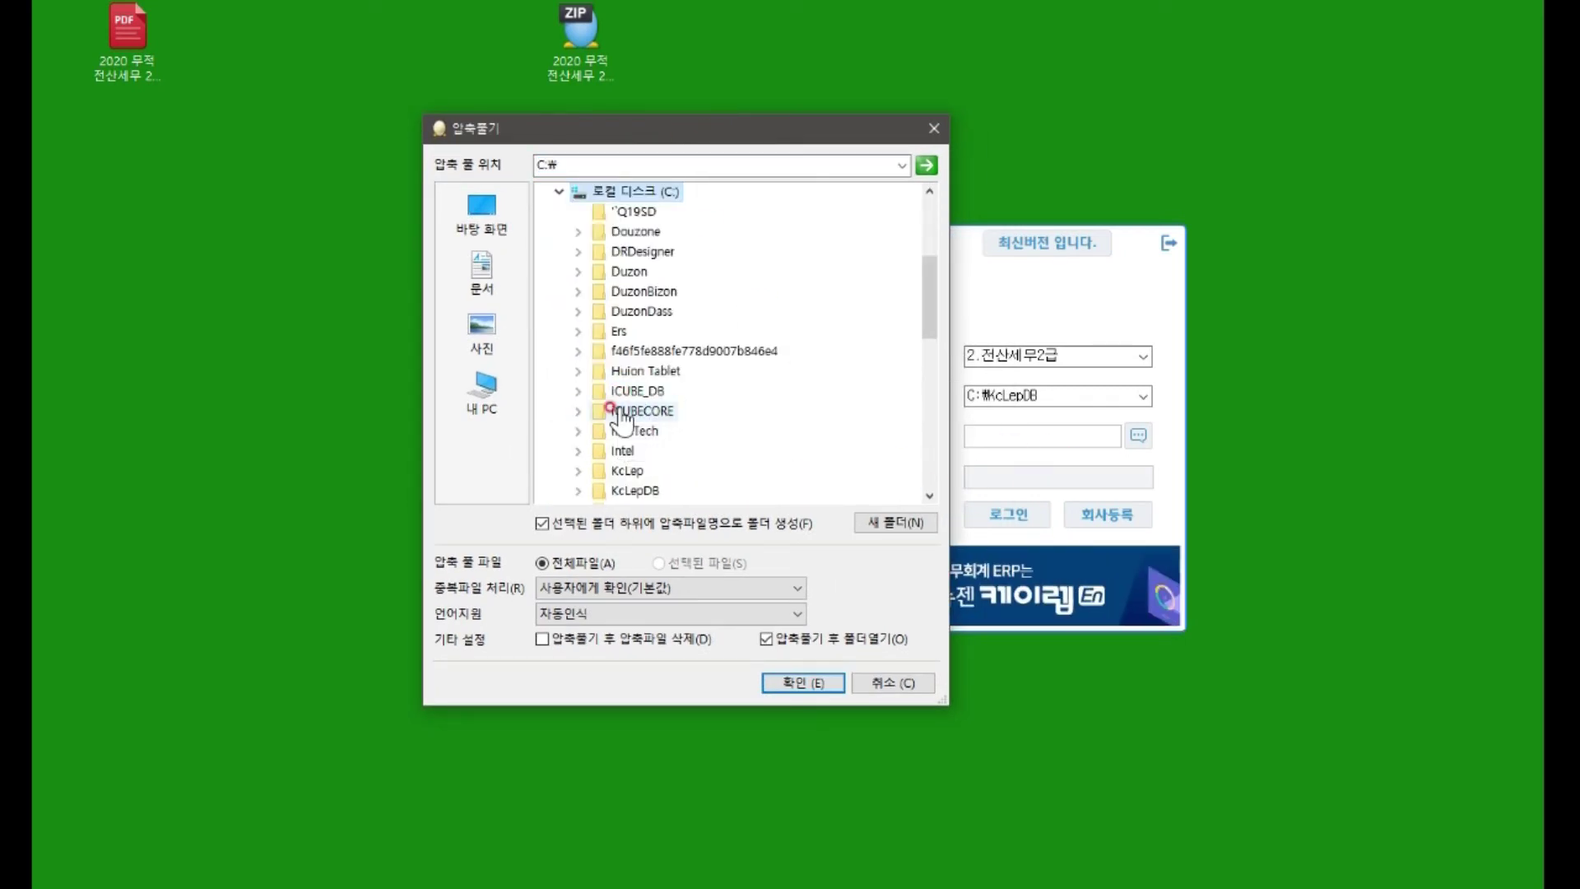
left_click(623, 492)
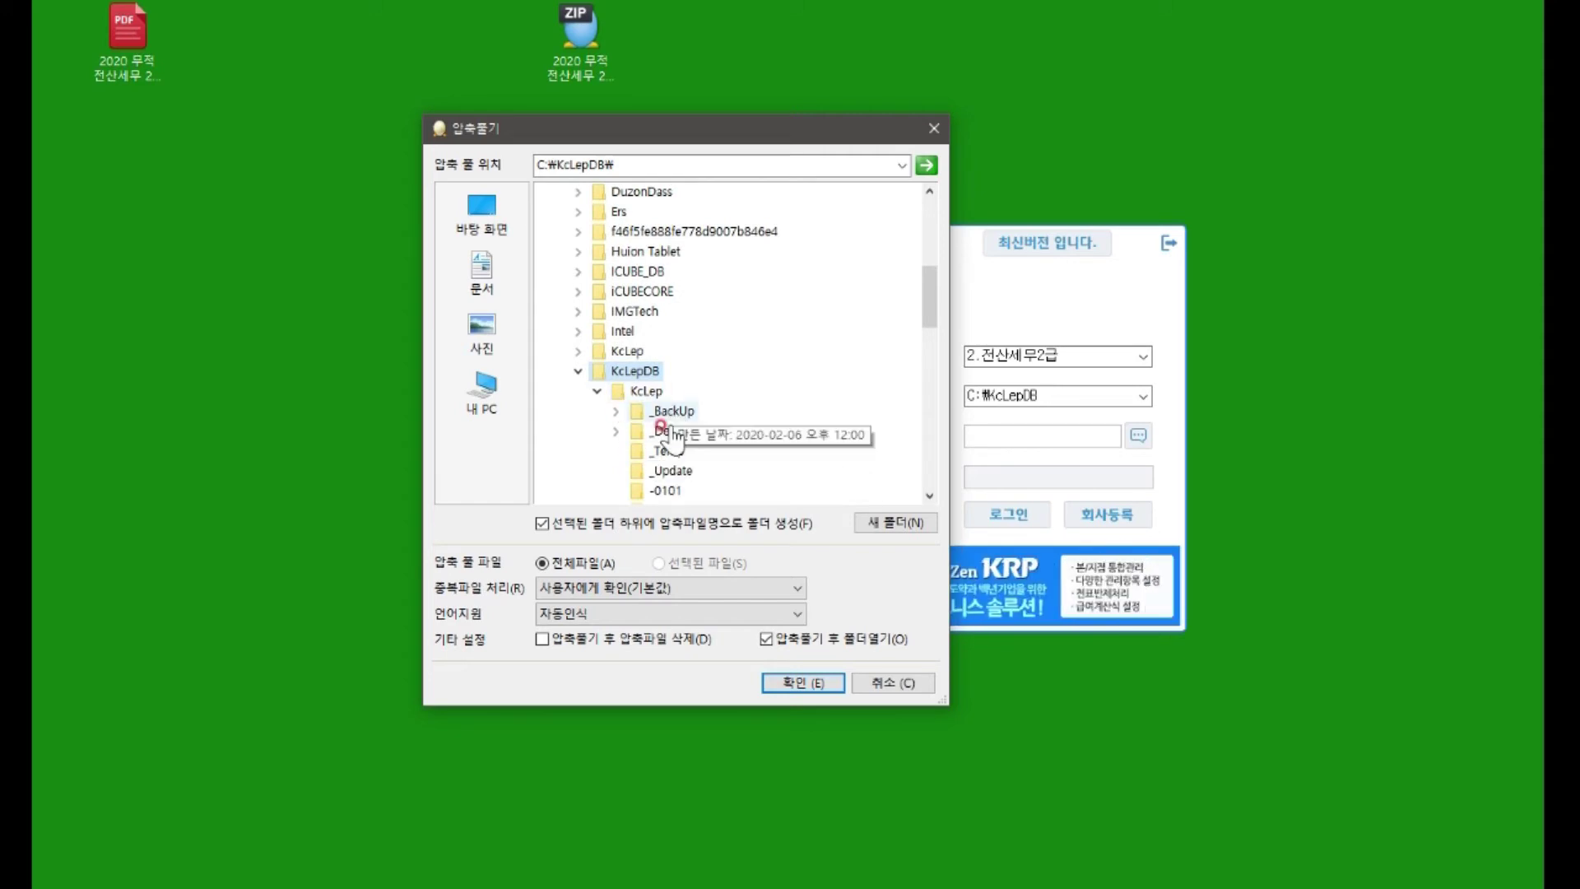
left_click(639, 394)
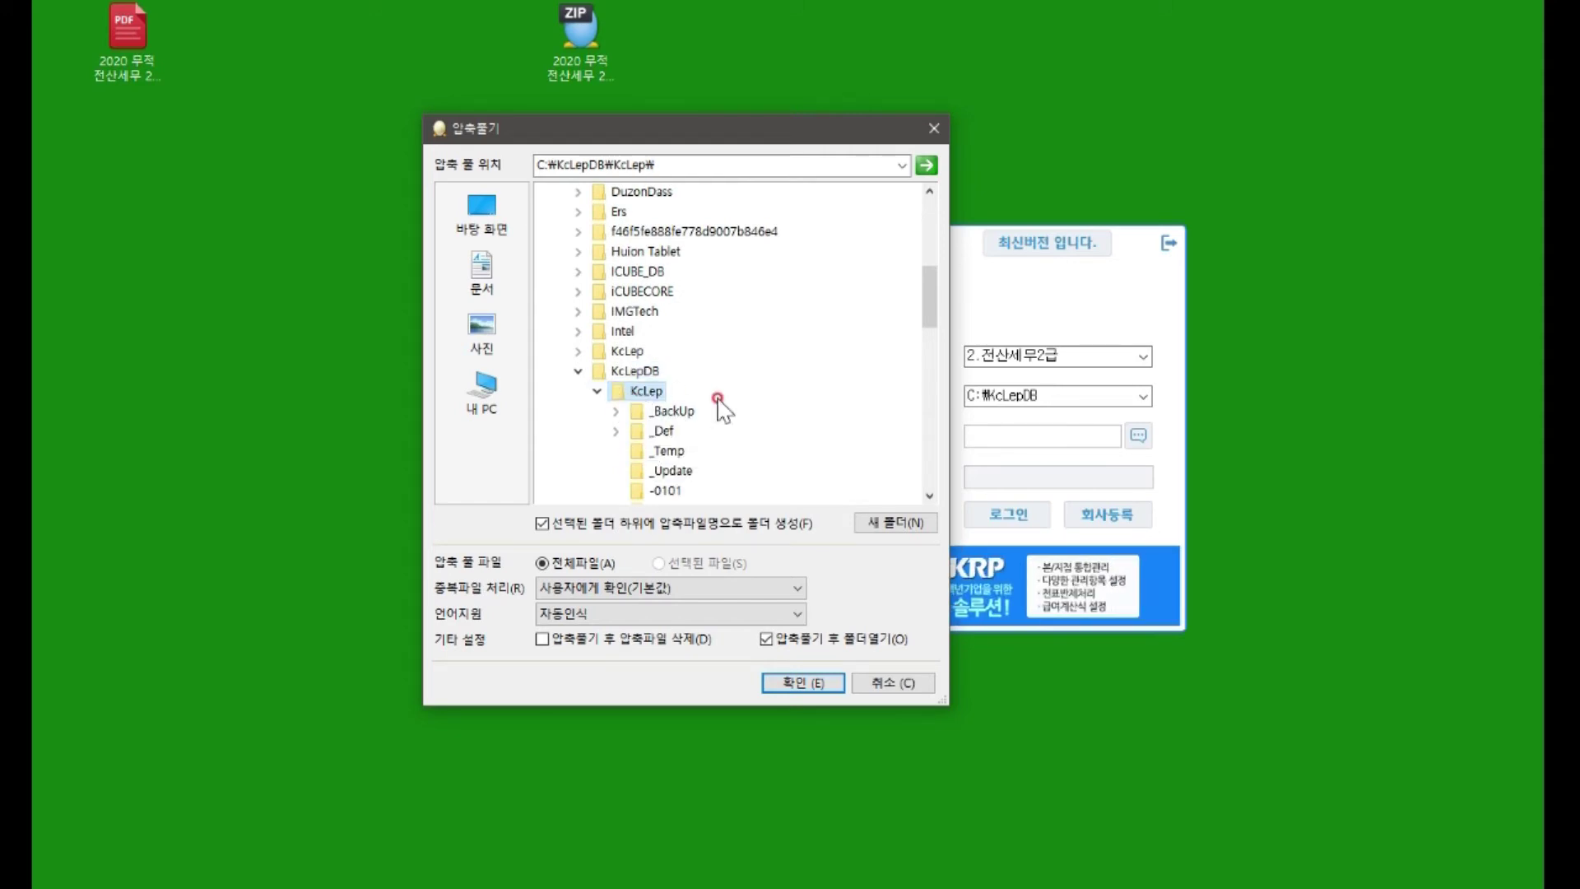
left_click(805, 683)
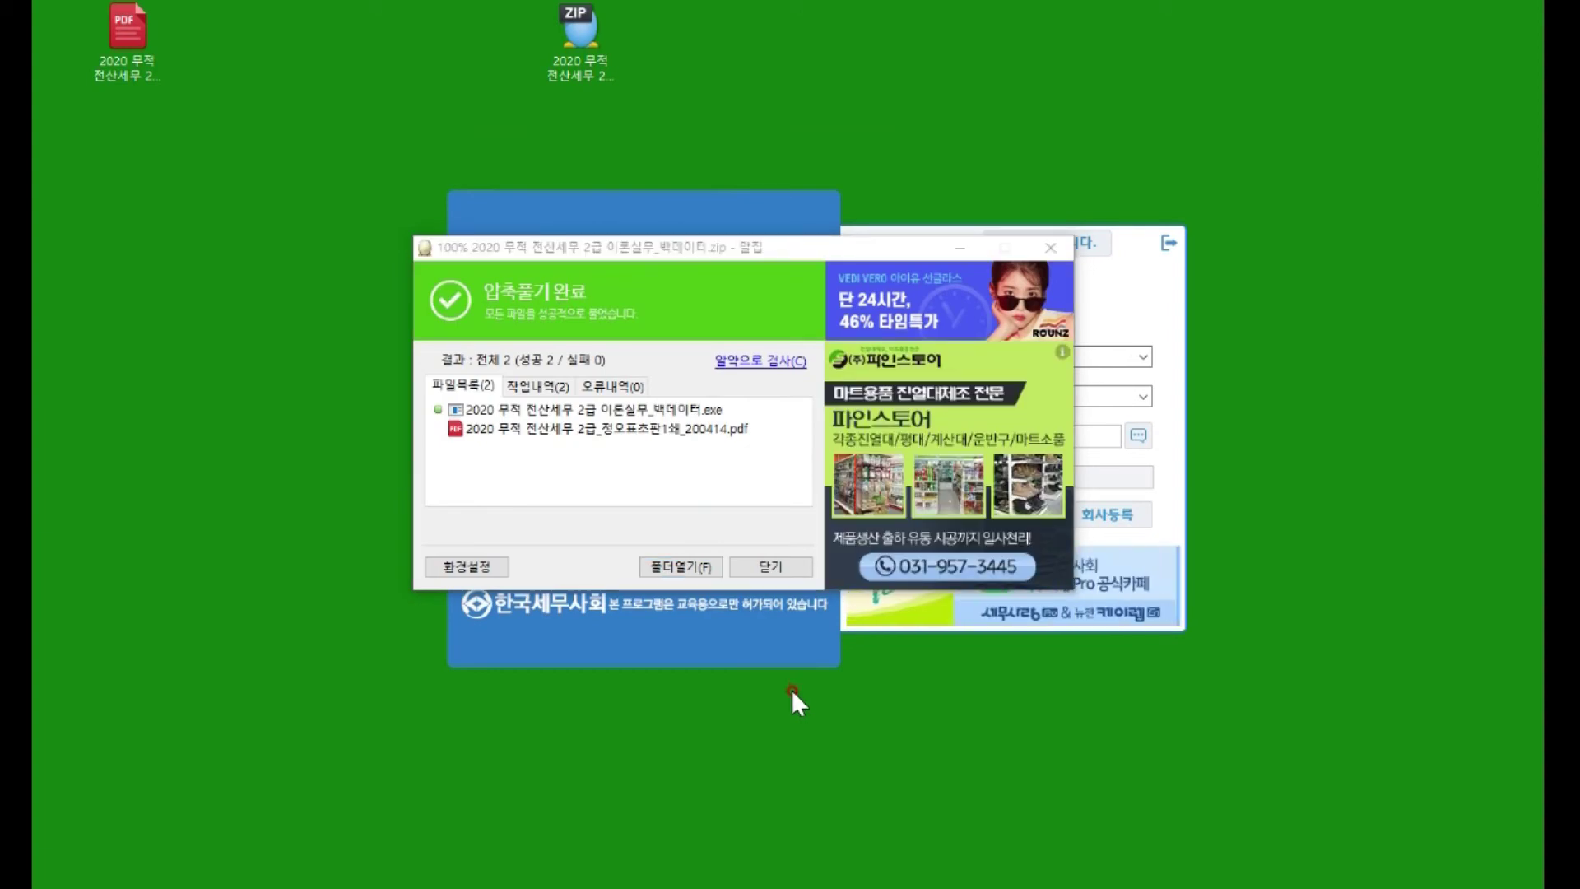
left_click(770, 567)
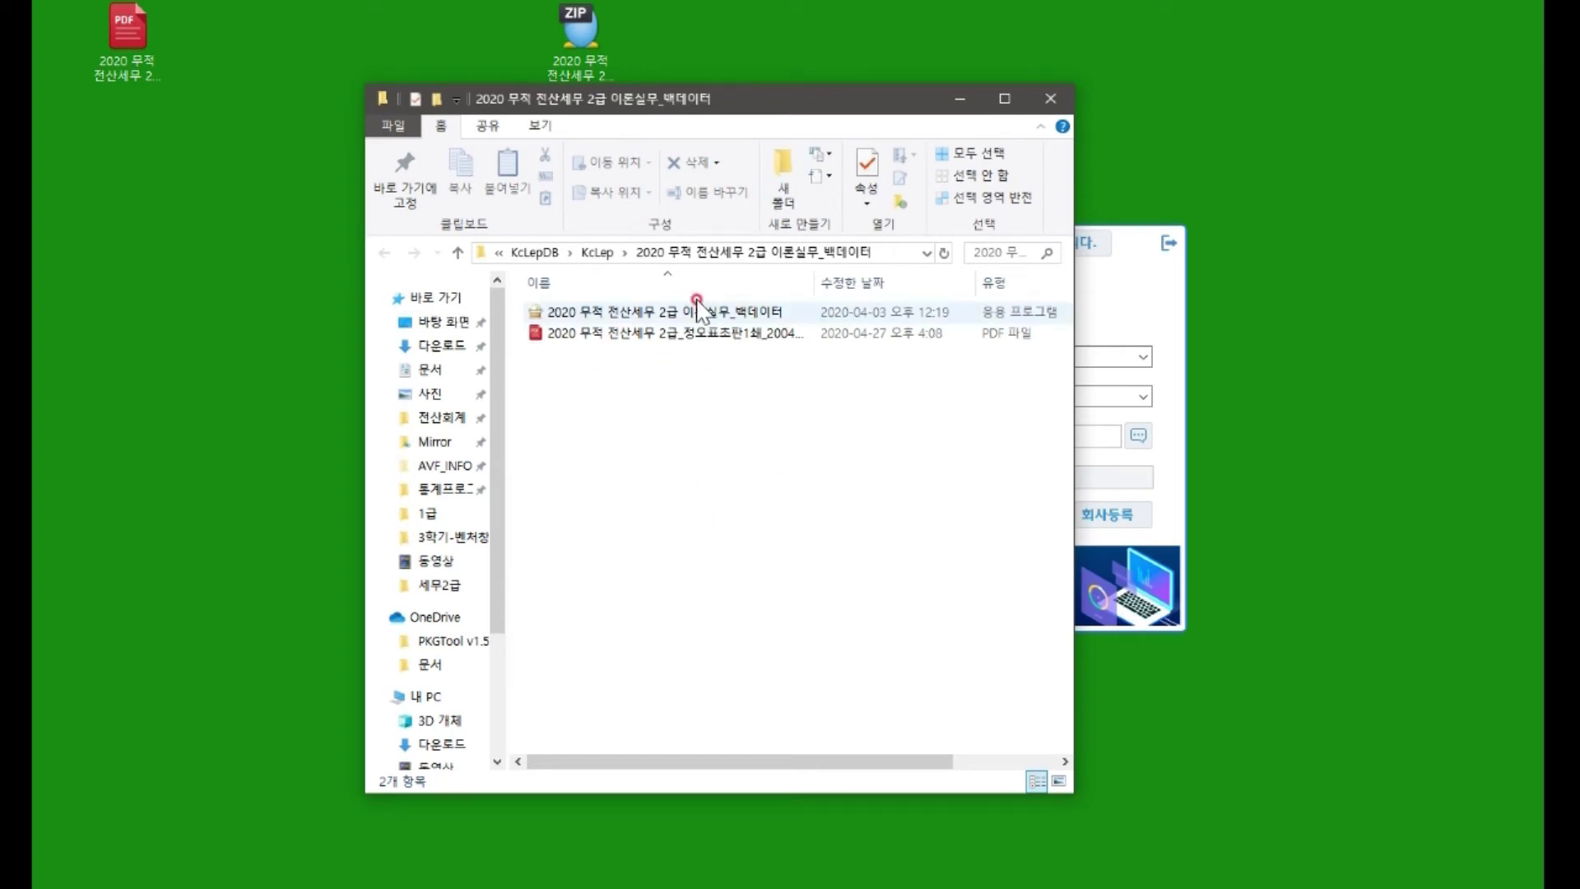
Check where the extracted "2020 무적 전산세무 2급 이론실무_백데이터" folder sits inside KcLep and reopen it
left_click(599, 253)
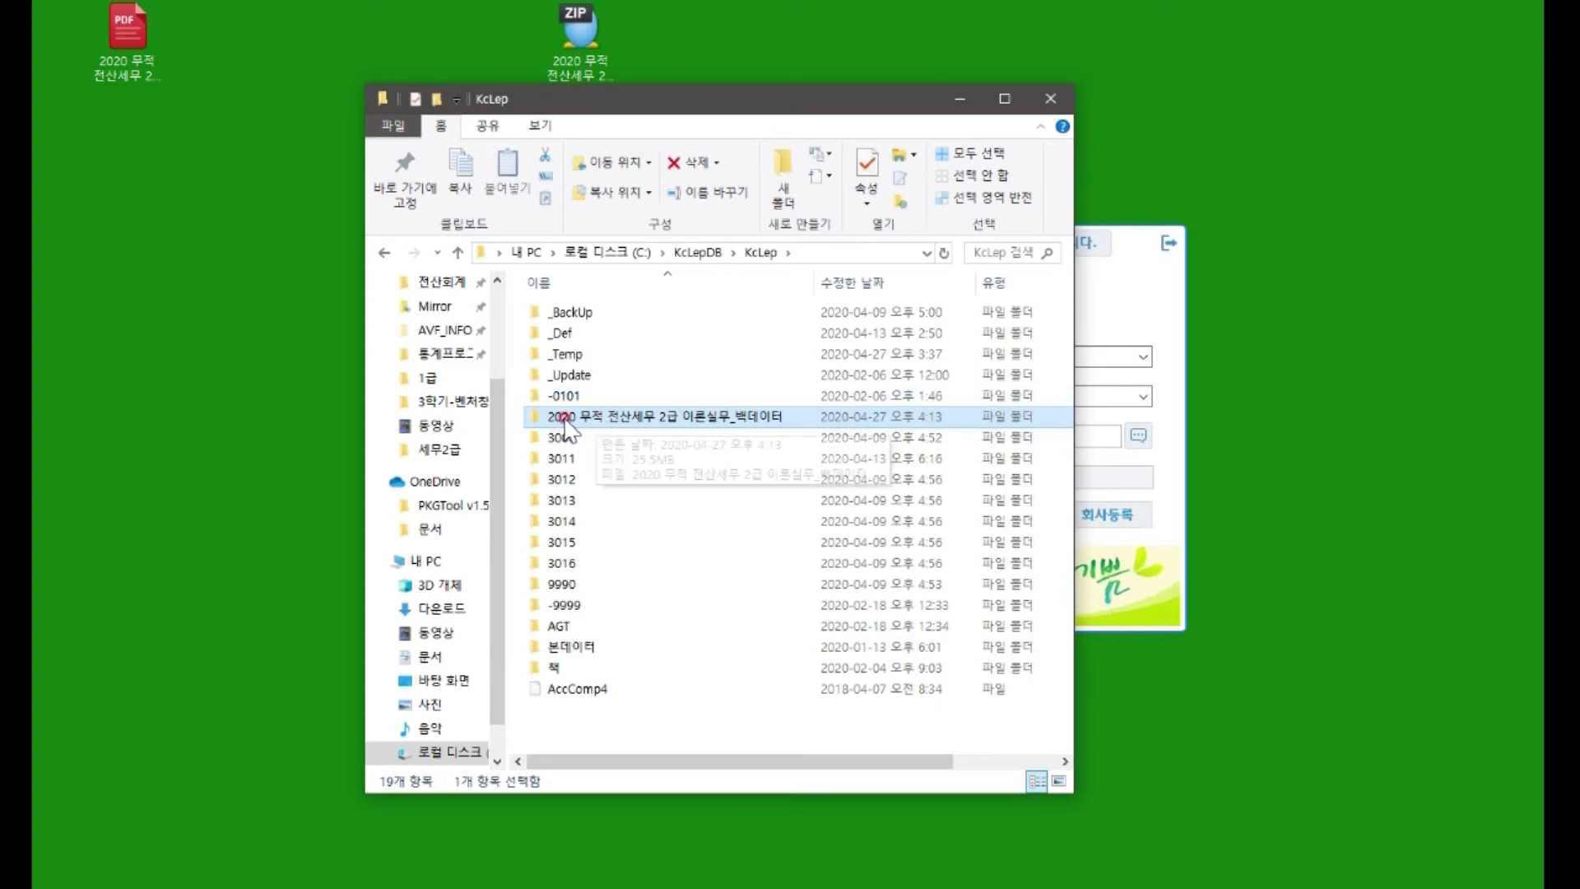
double_click(667, 412)
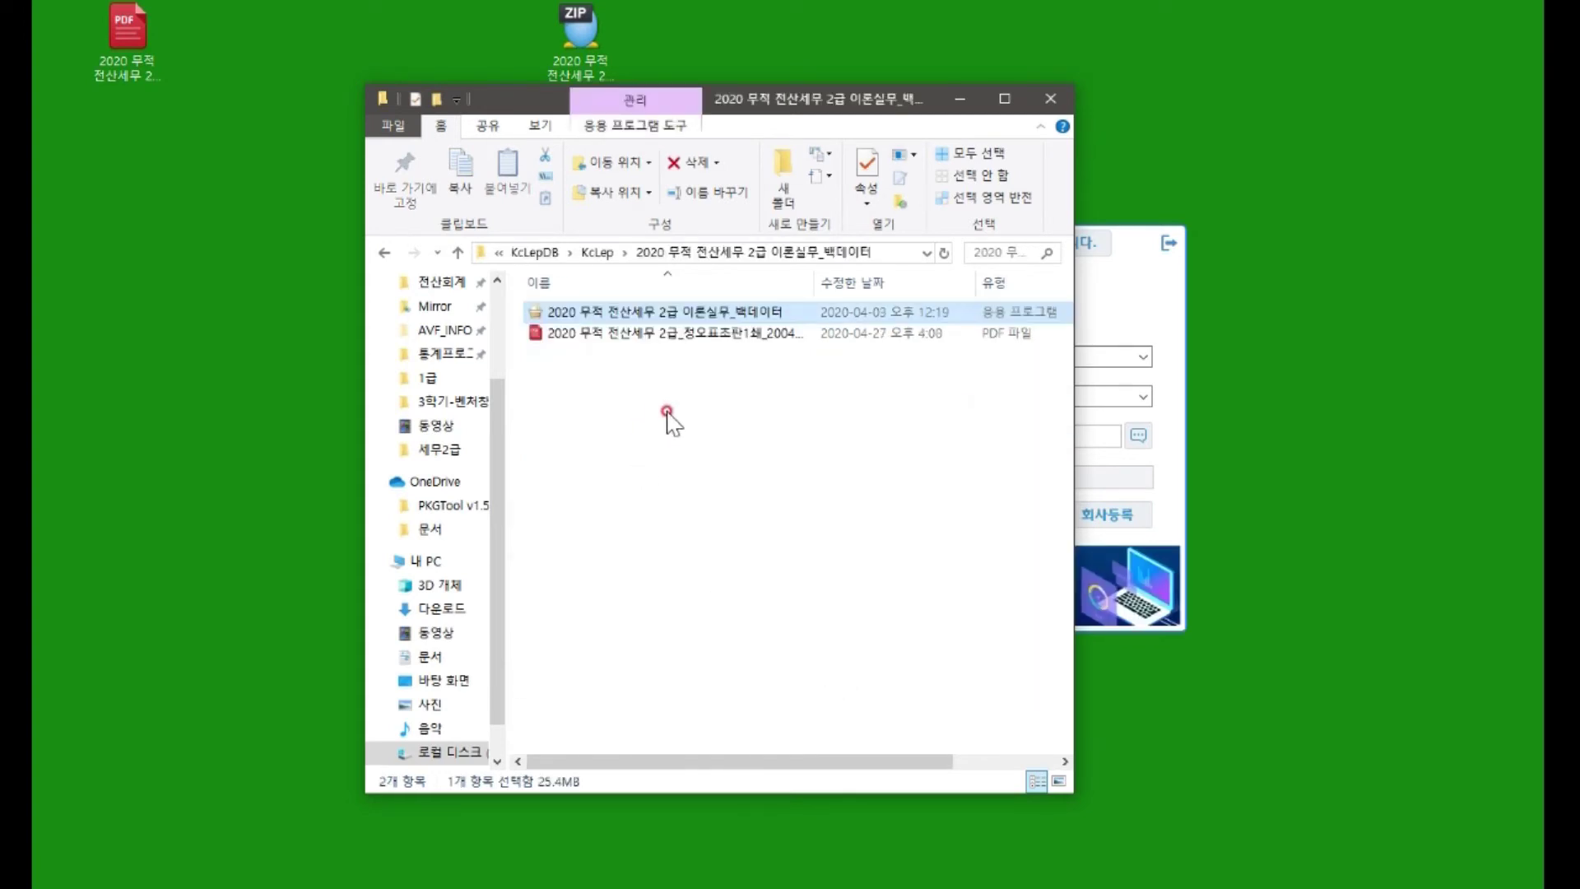
left_click(913, 332)
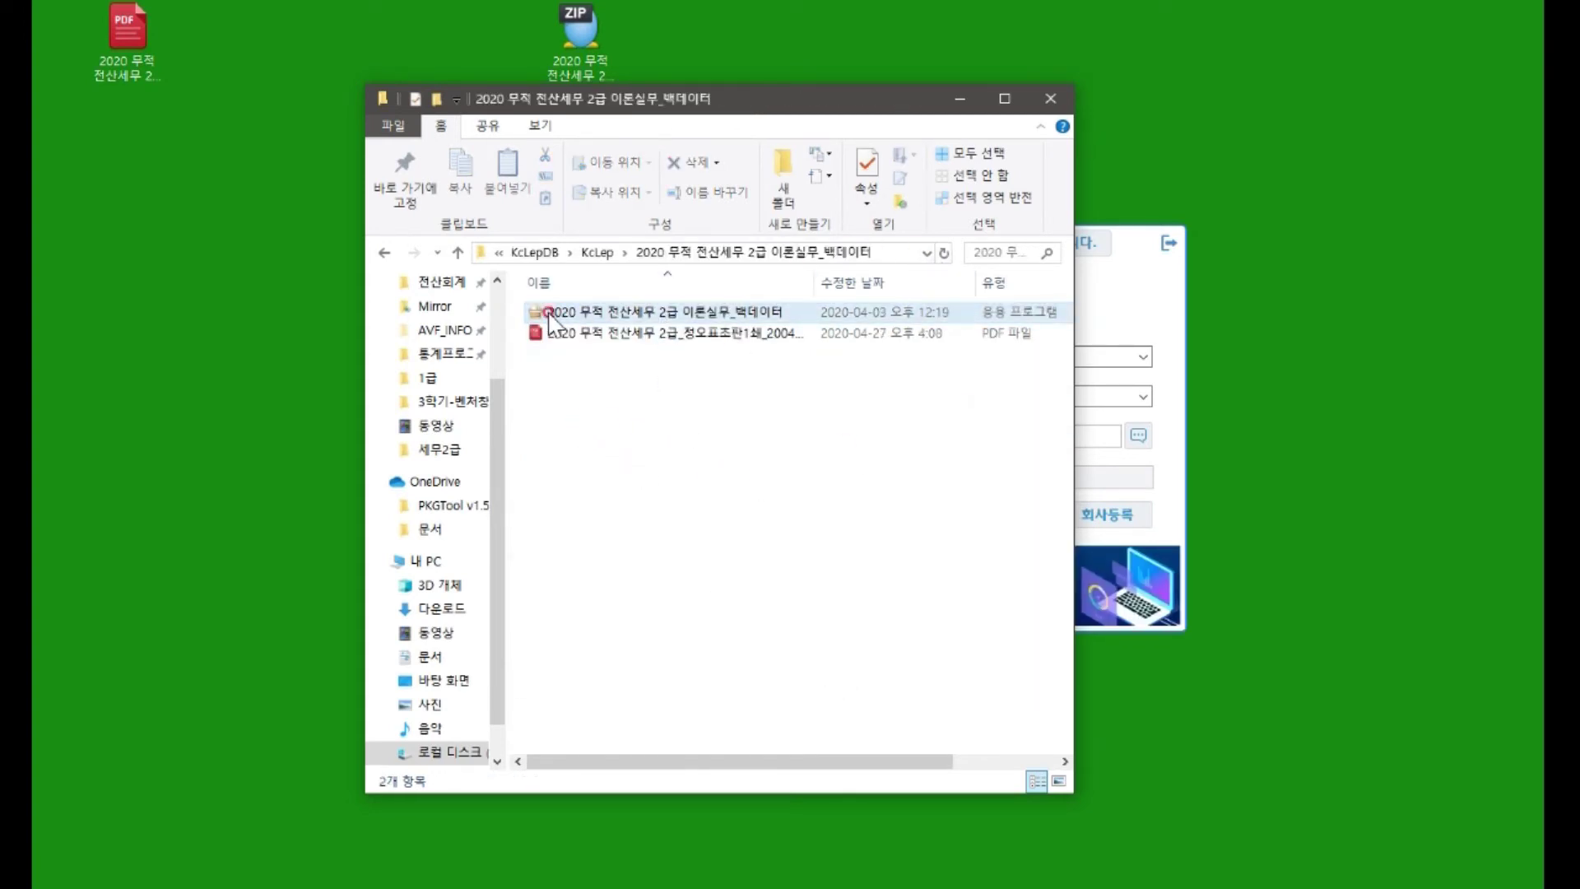
Extract the "2020 무적 전산세무 2급 이론실무_백데이터" self-extracting program into its current folder and close the extraction report
left_click(663, 312)
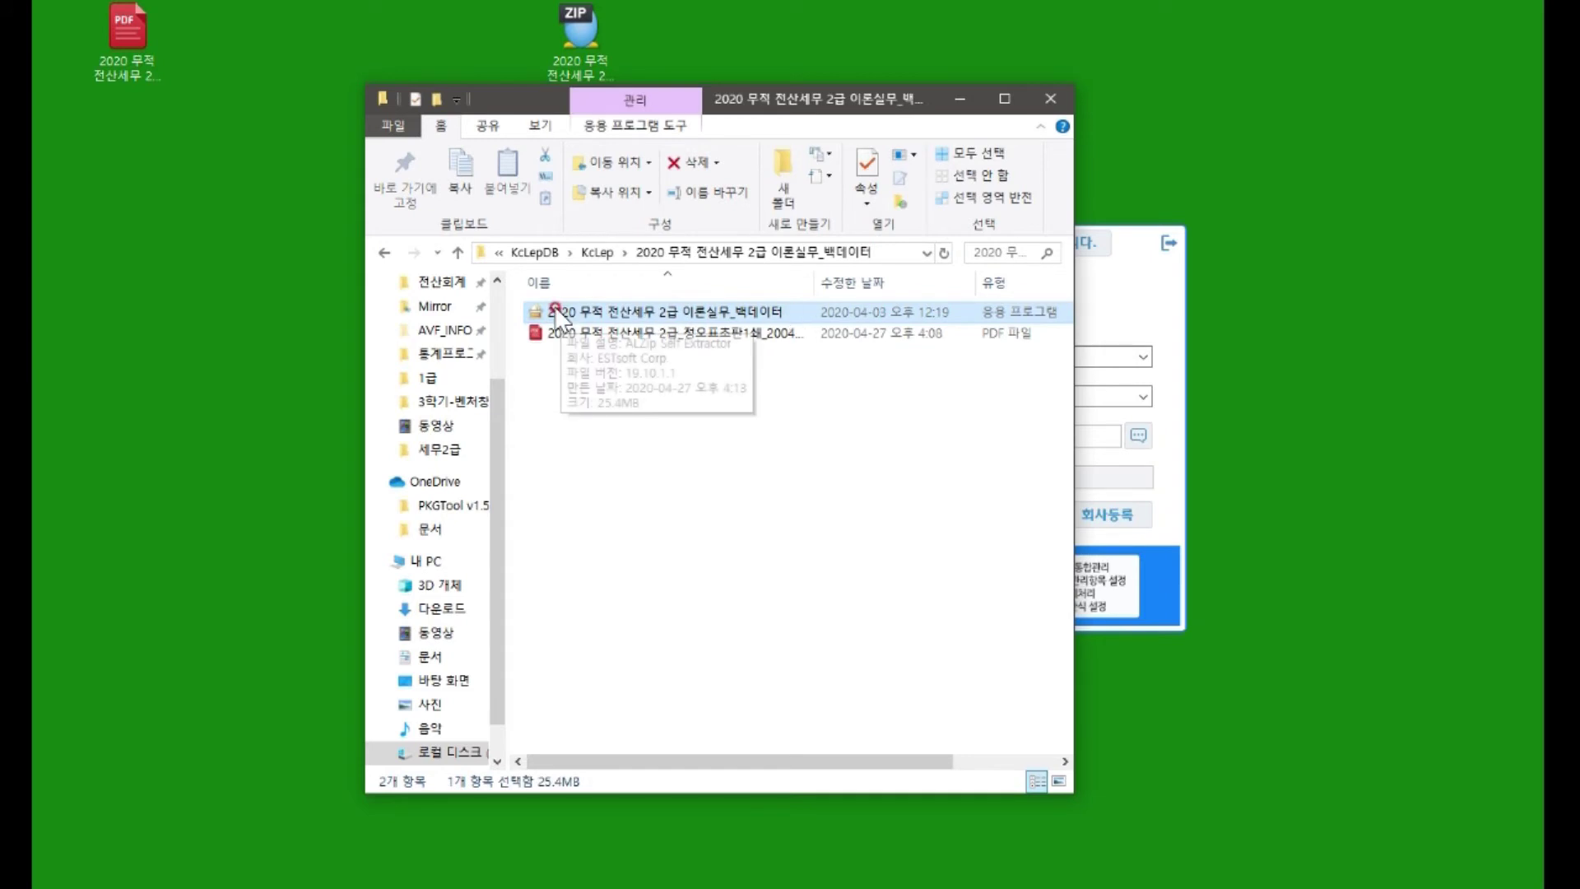
right_click(551, 315)
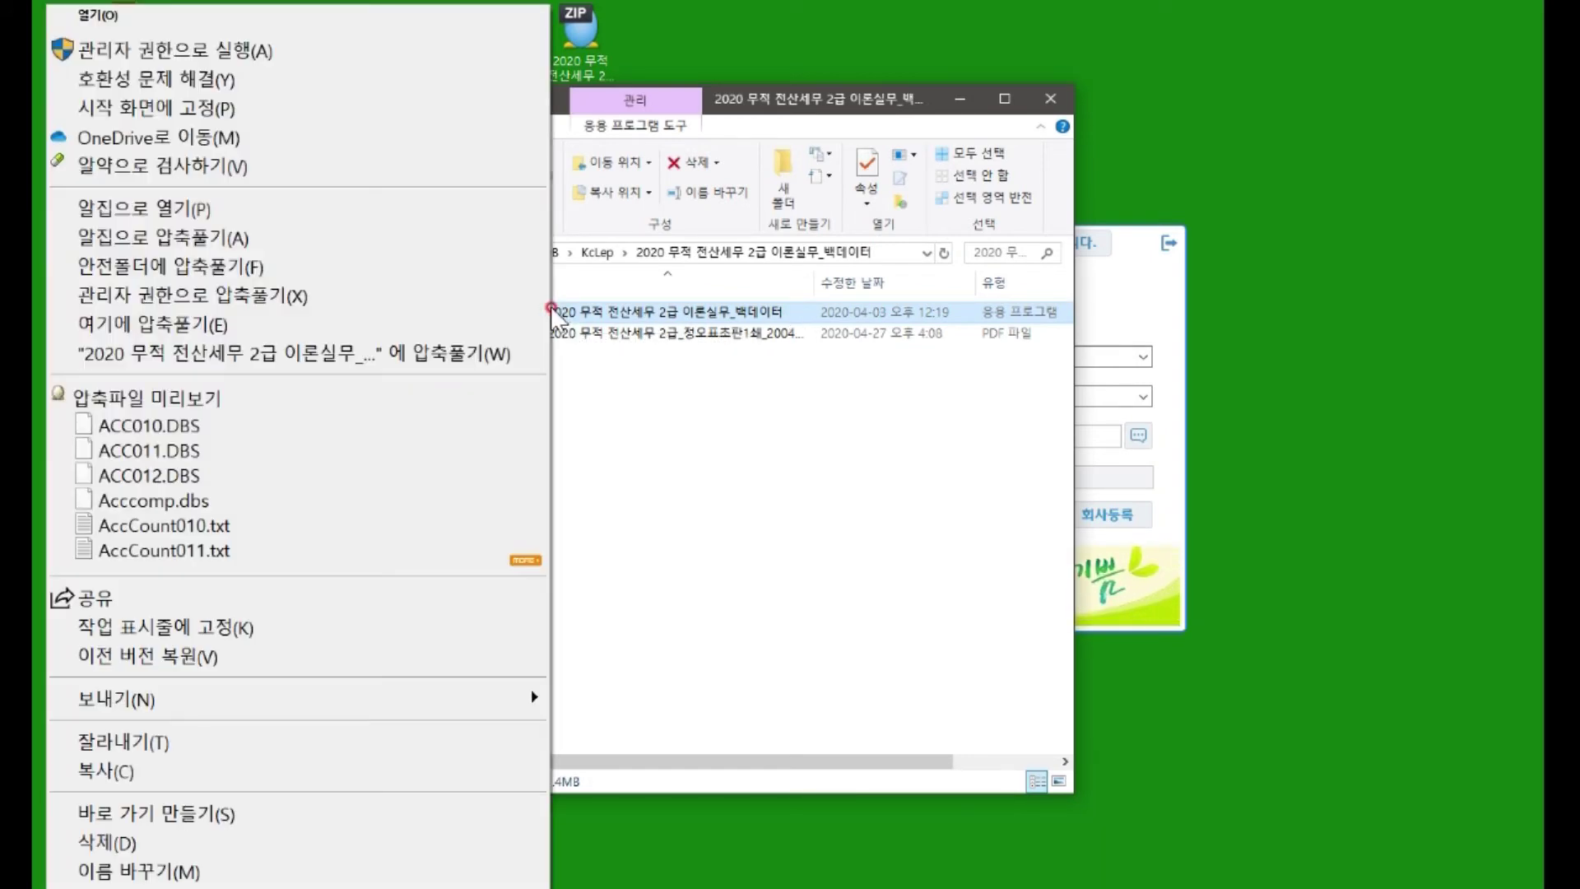
left_click(386, 319)
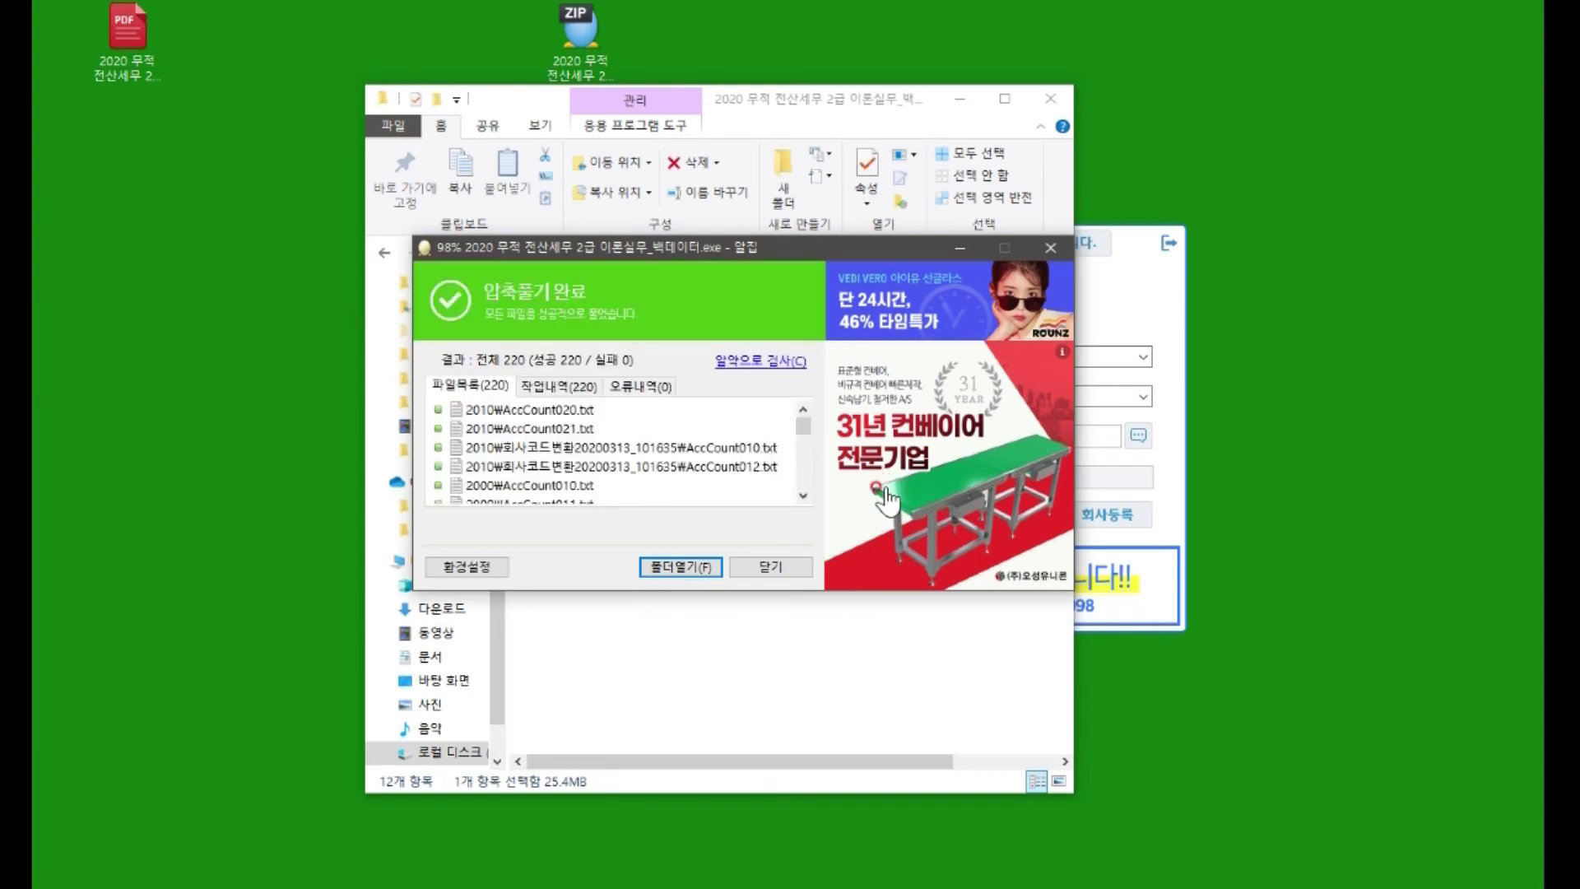
left_click(790, 566)
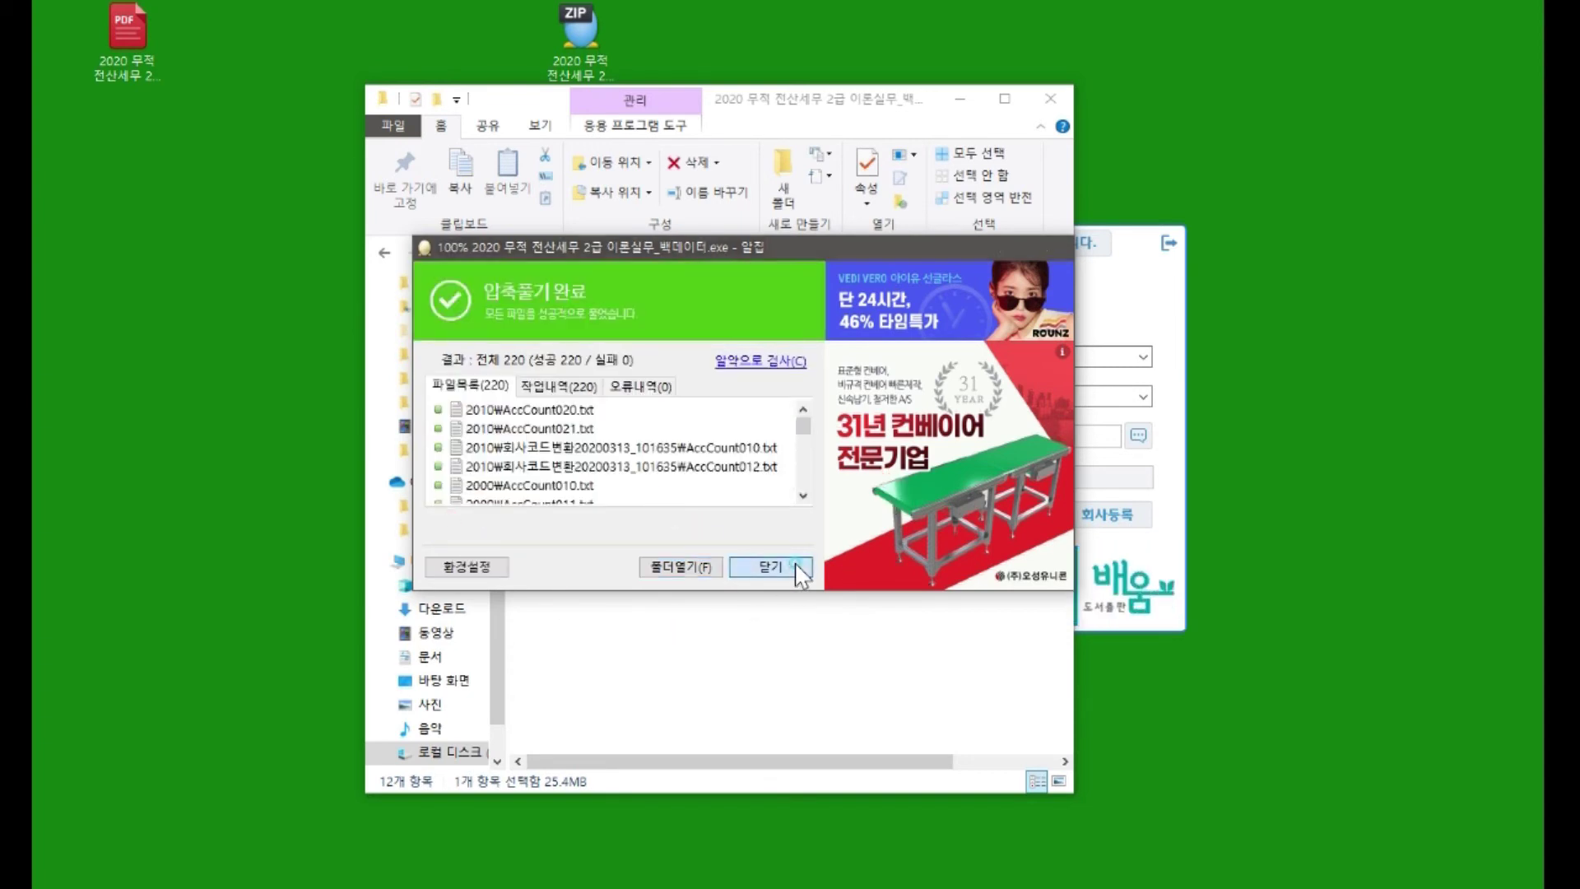
View the parent KcLep folder's contents and return to the "2020 무적 전산세무 2급 이론실무_백데이터" folder
left_click(790, 633)
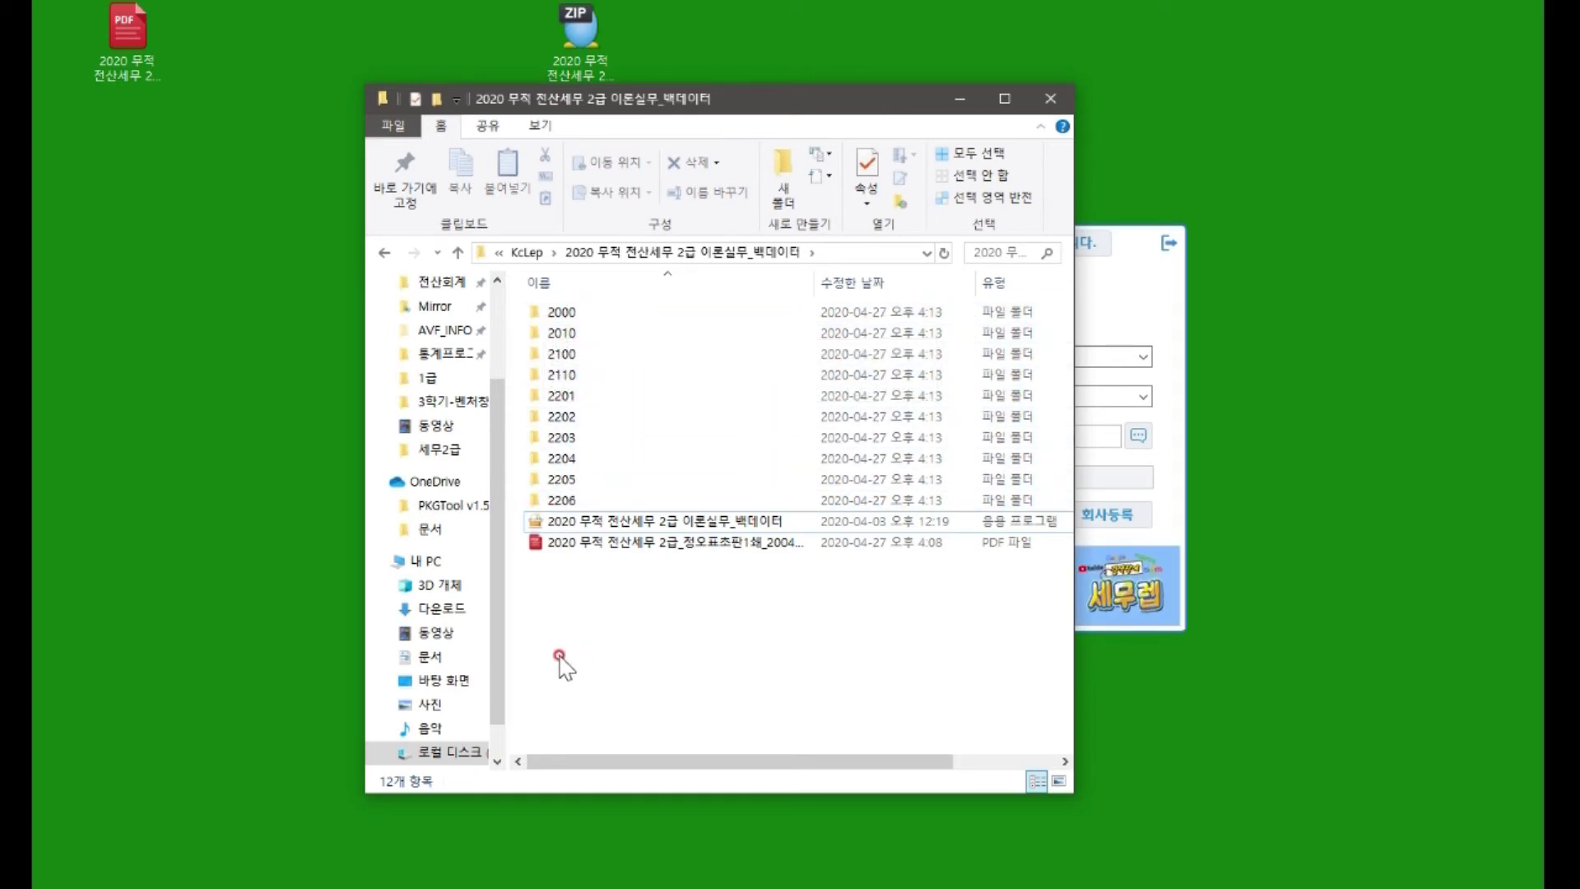
left_click(526, 252)
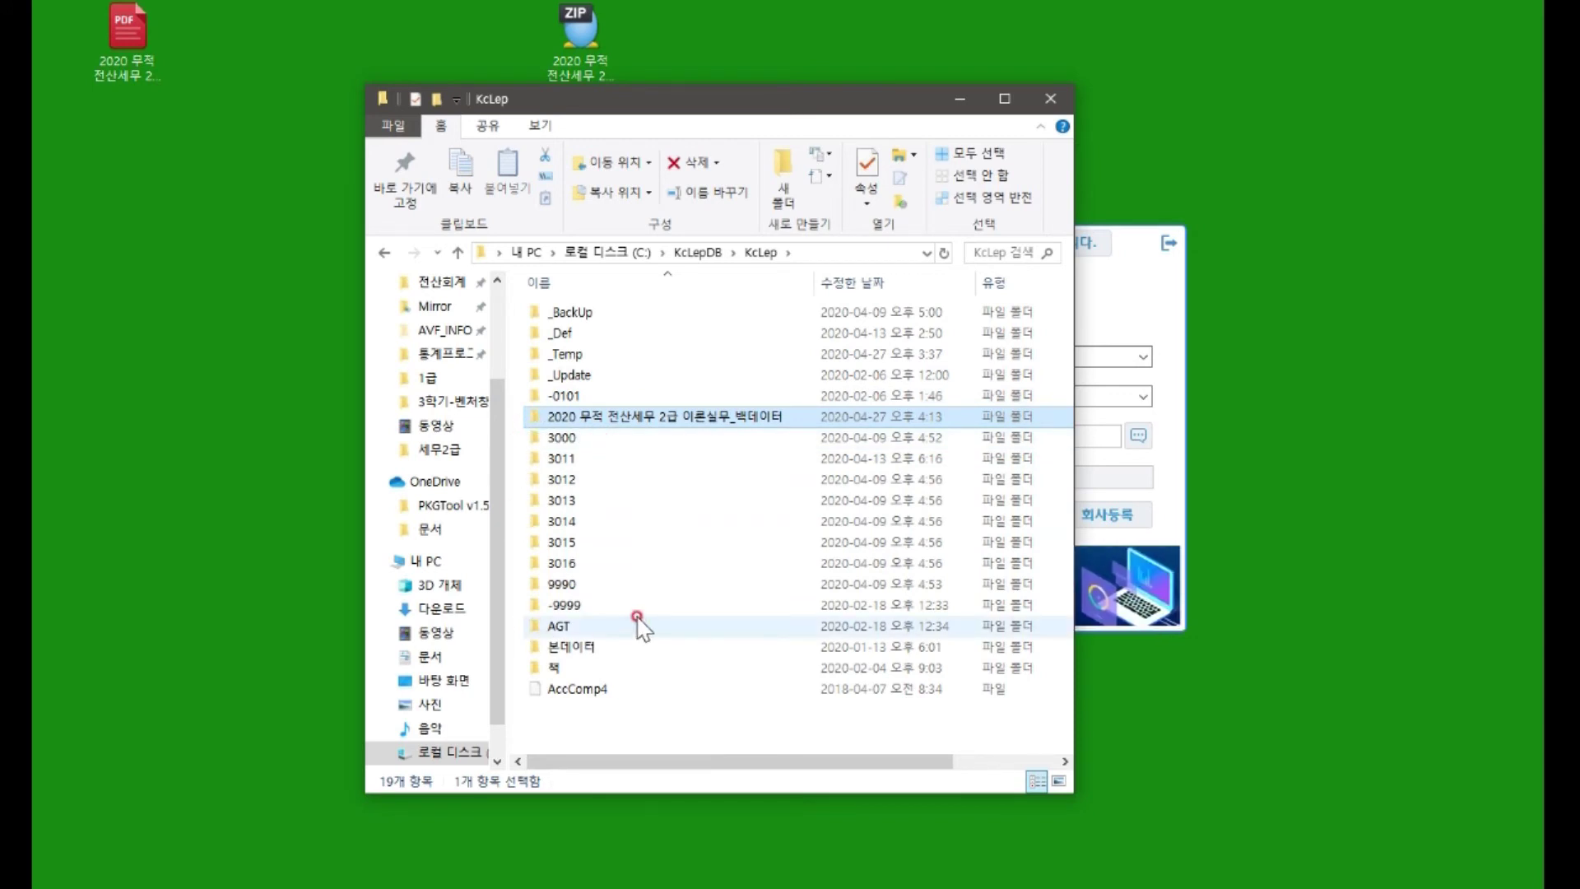
double_click(627, 418)
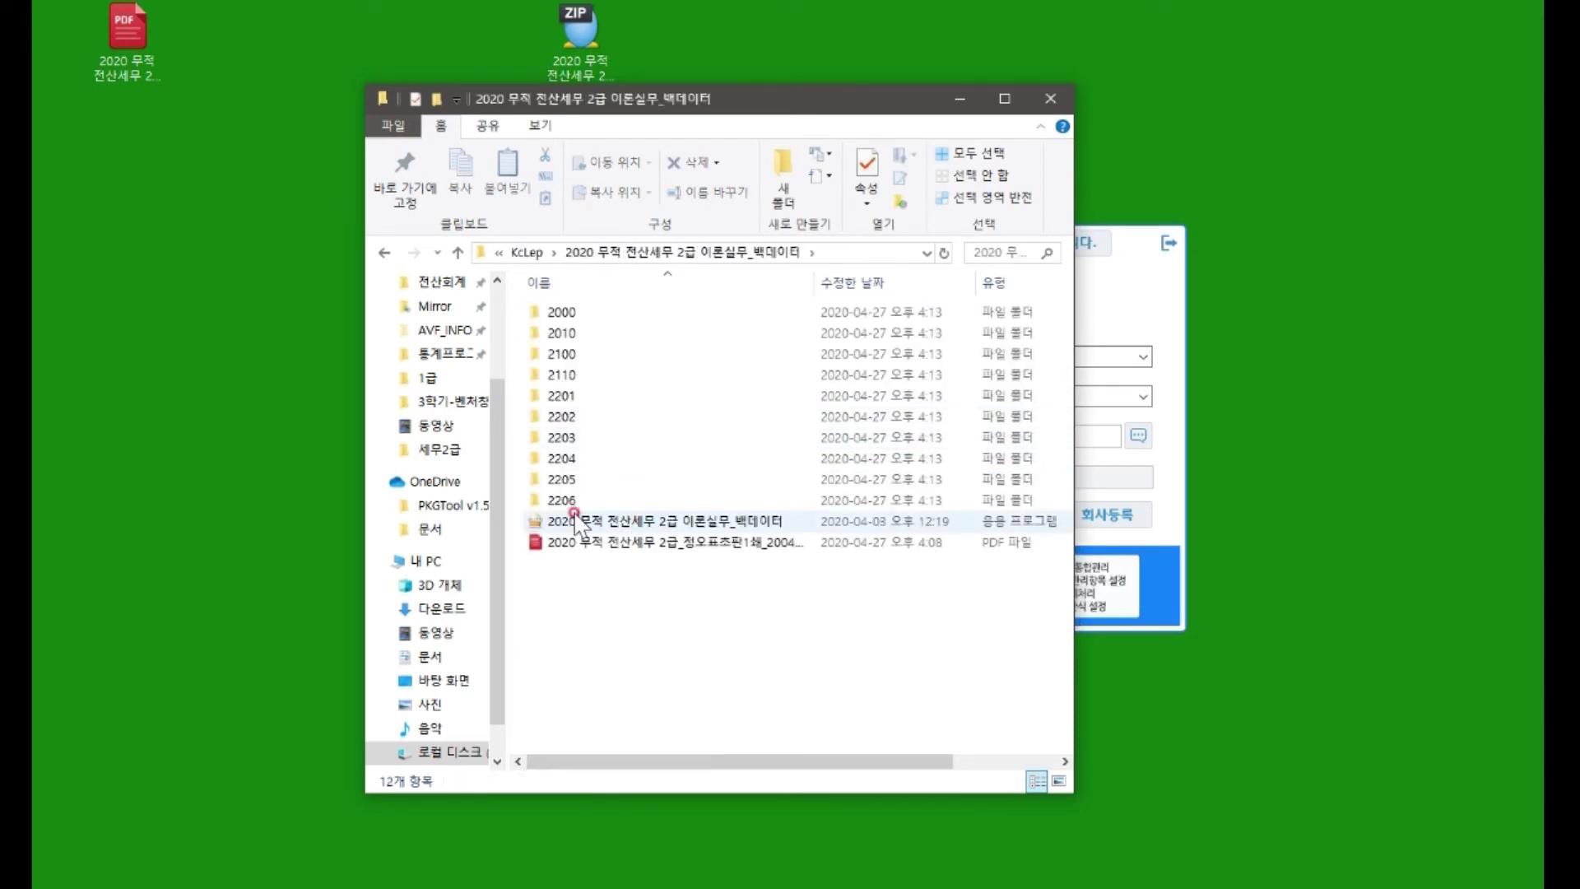
Move the ten folders 2000 through 2206 out of the "2020 무적 전산세무 2급 이론실무_백데이터" folder into the parent KcLep folder
left_click(562, 313)
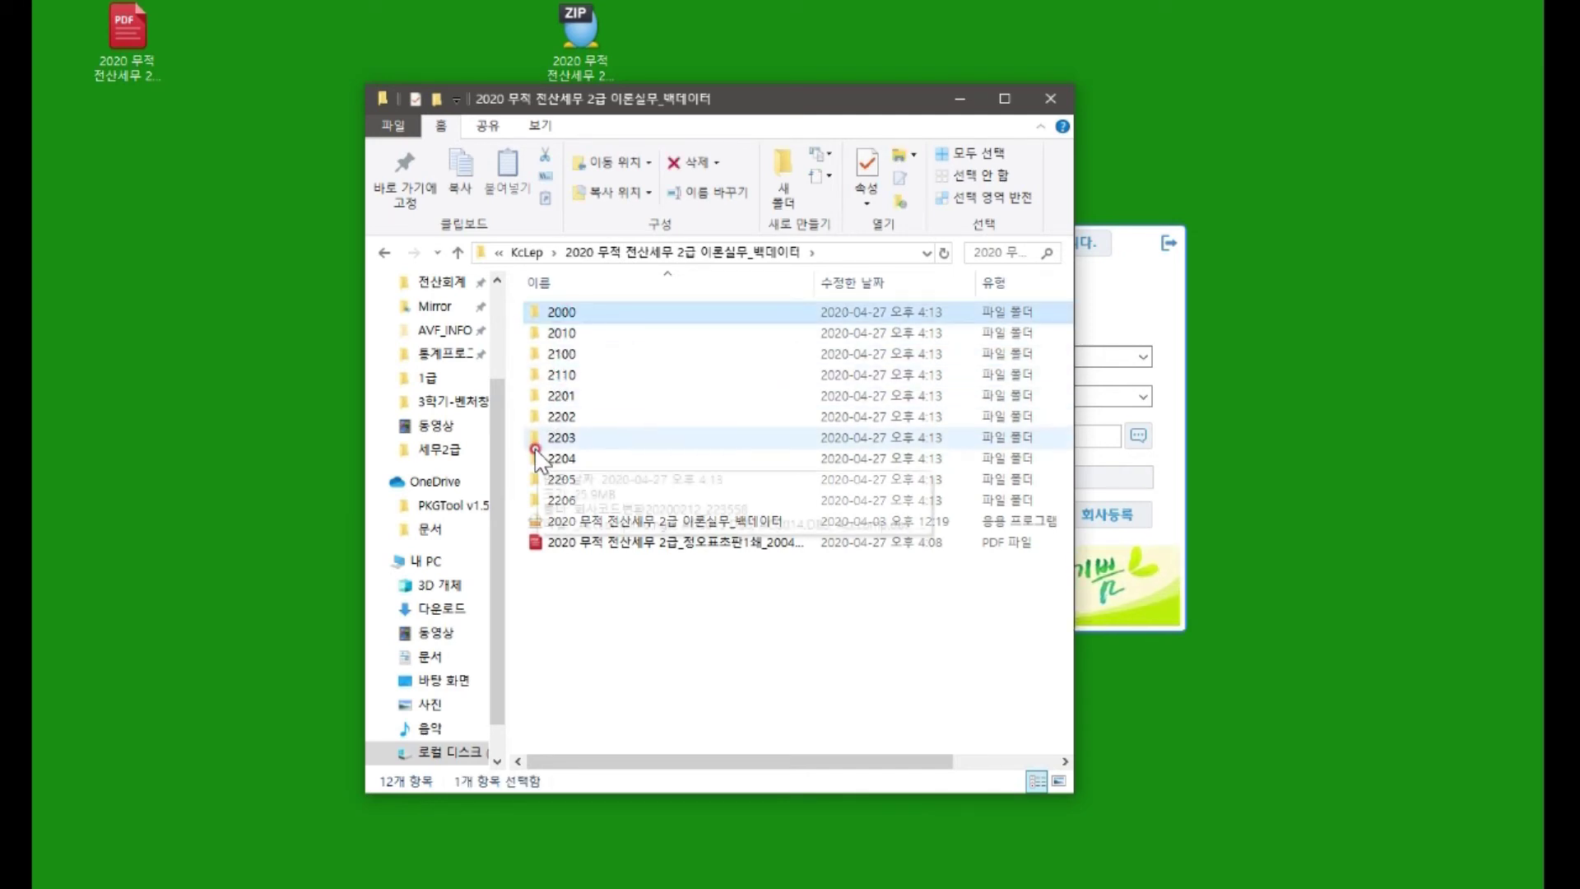
left_click(559, 500, "shift")
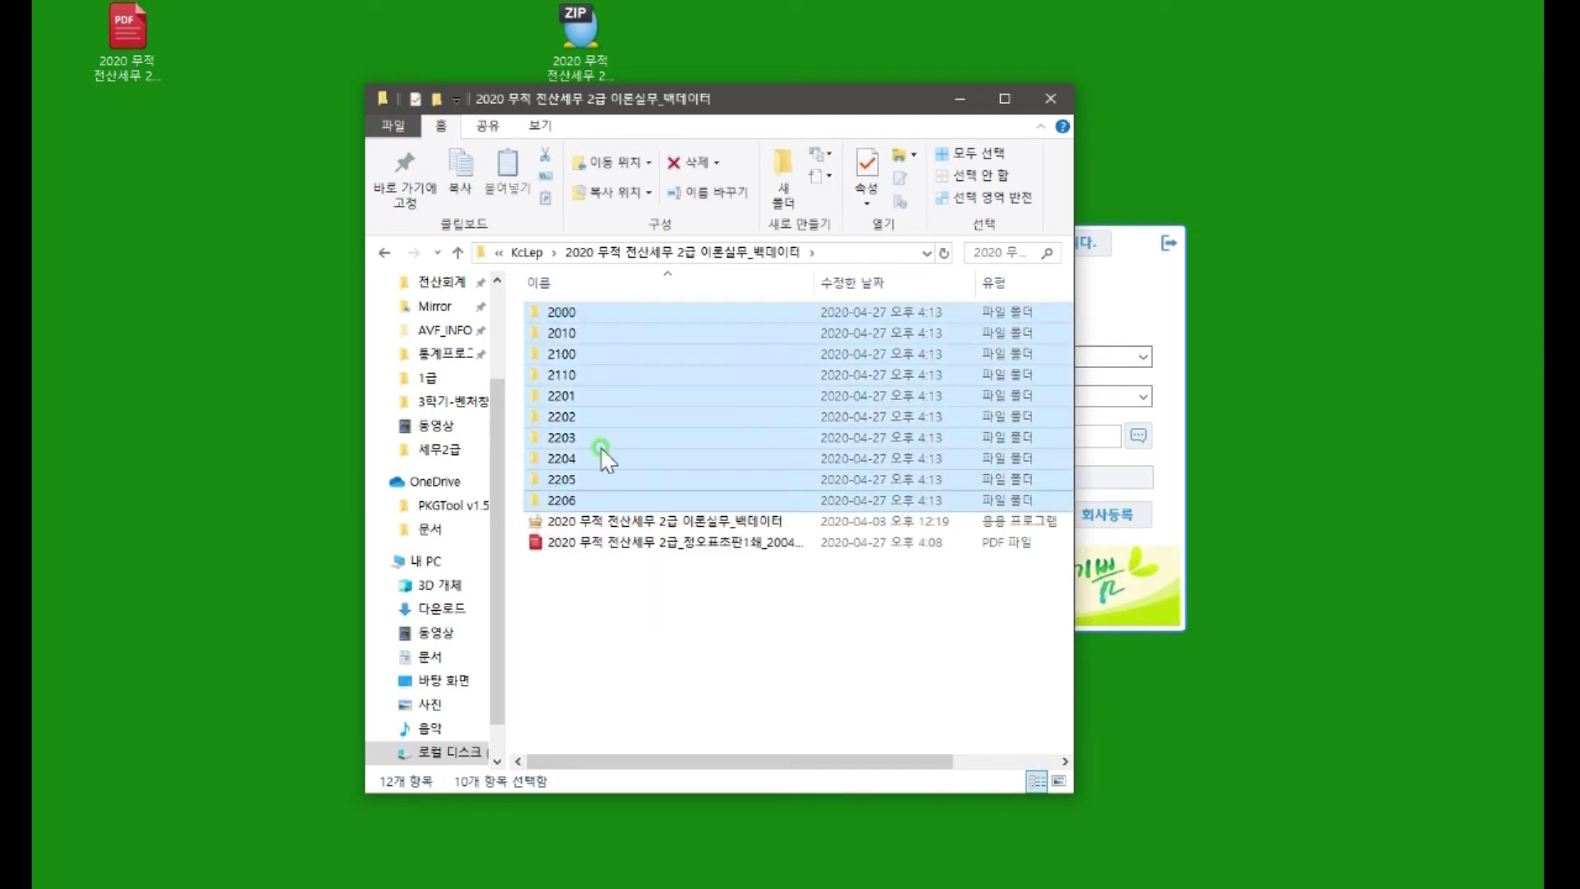
right_click(566, 416)
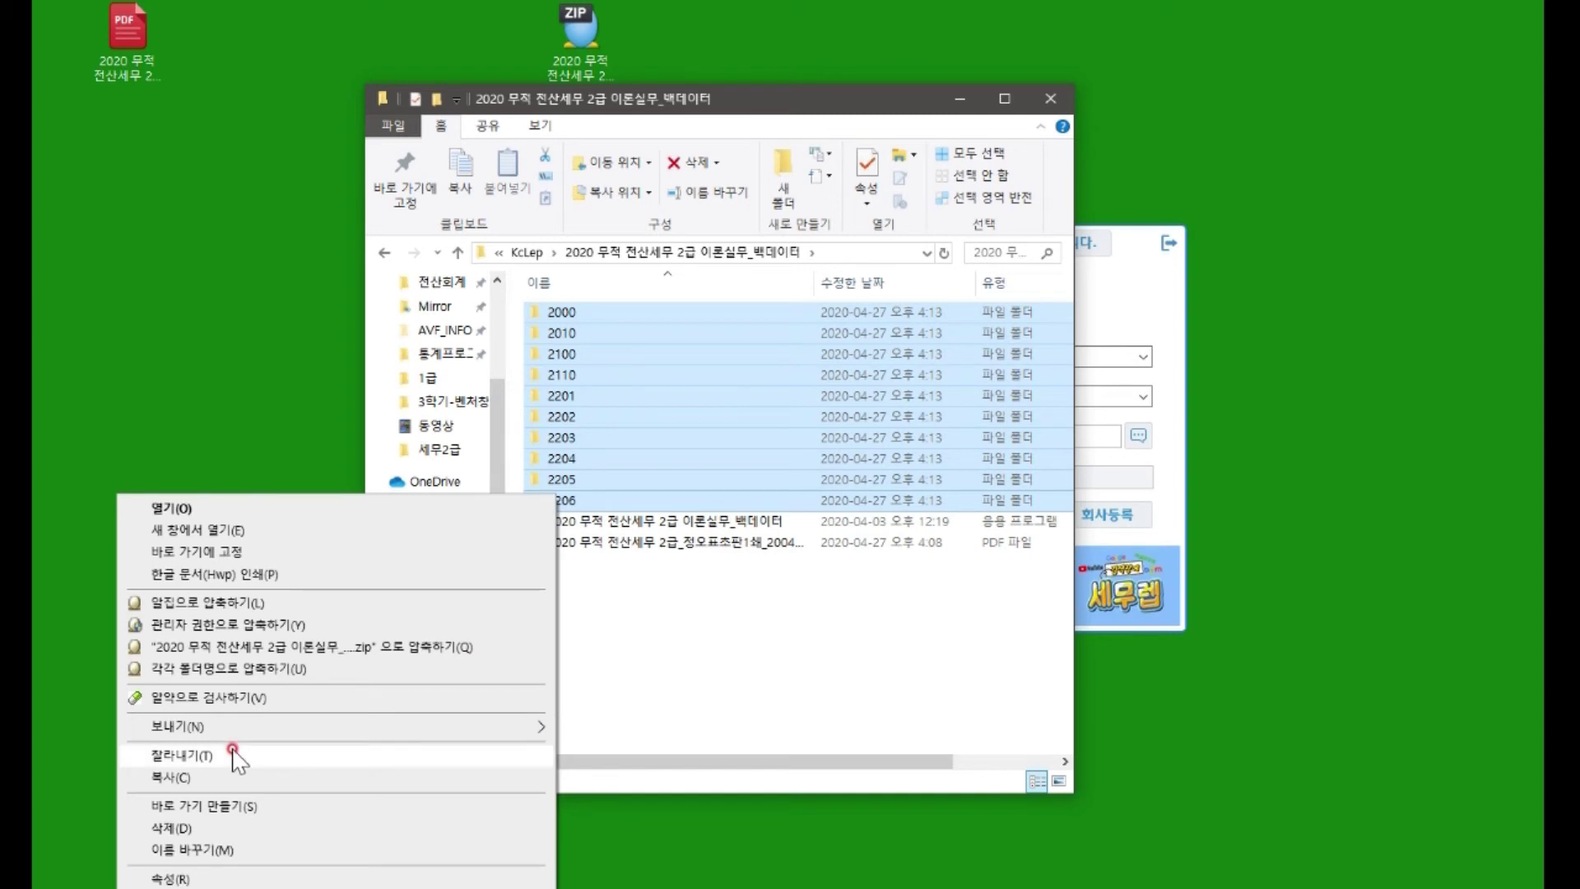
left_click(183, 754)
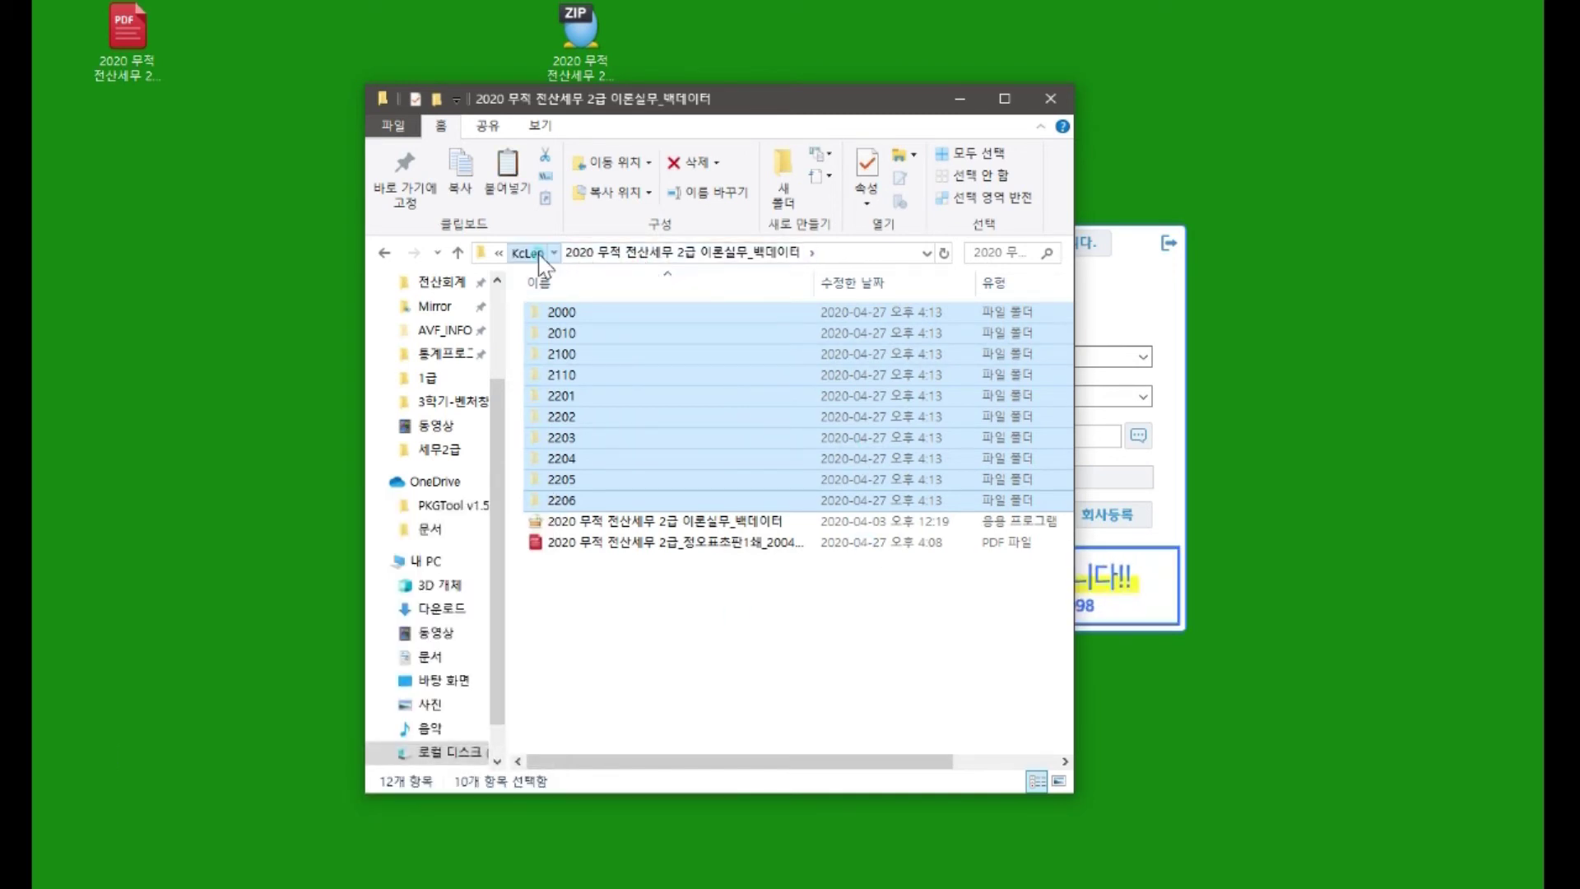
left_click(539, 253)
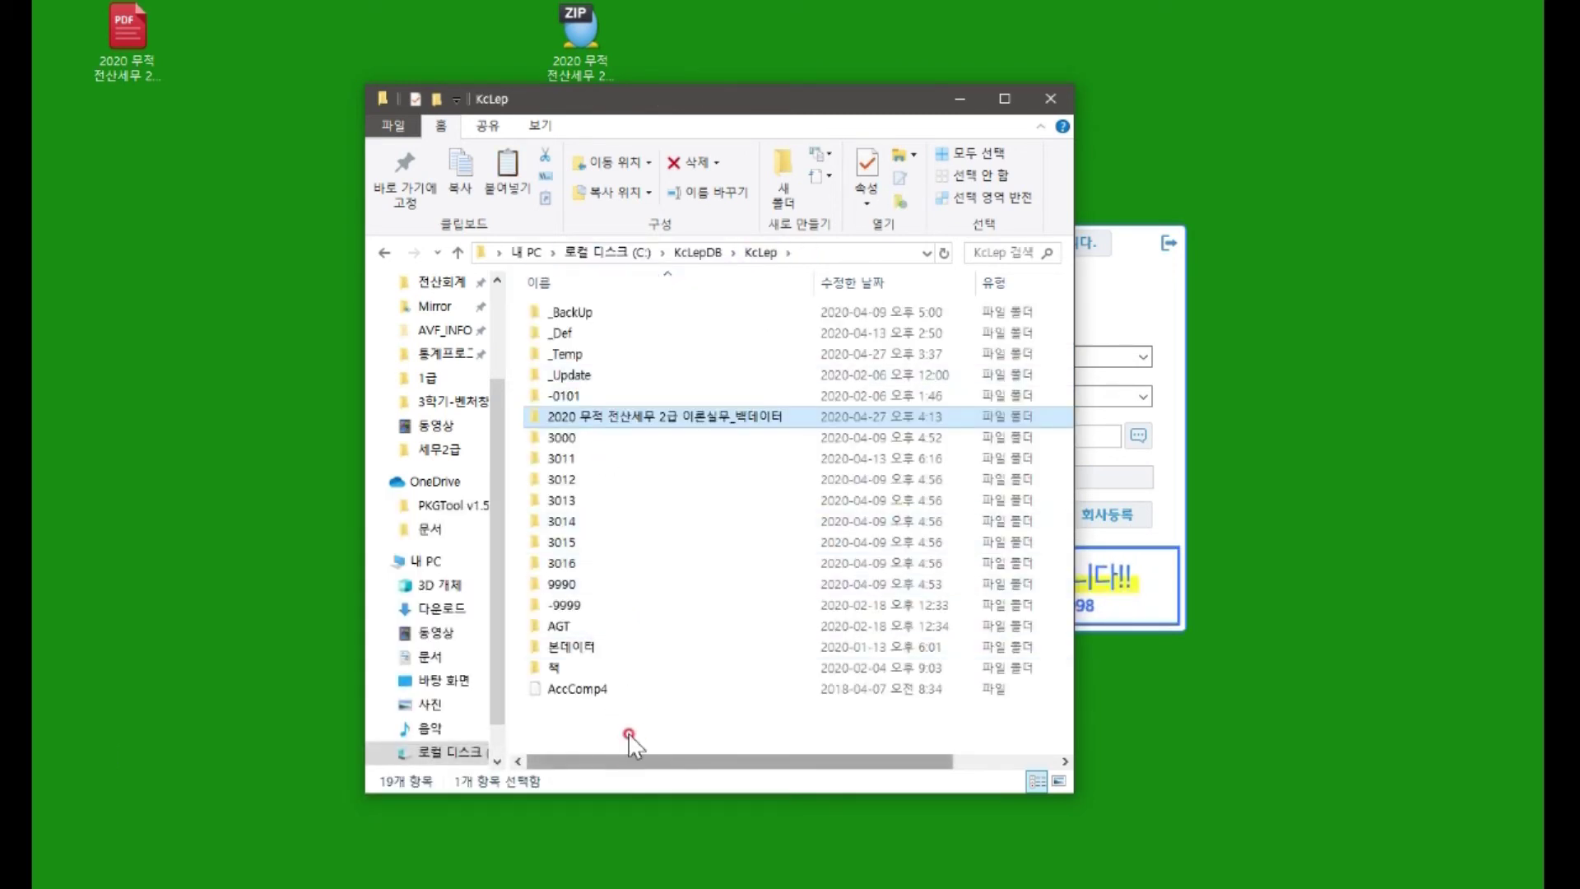
left_click(627, 724)
right_click(630, 728)
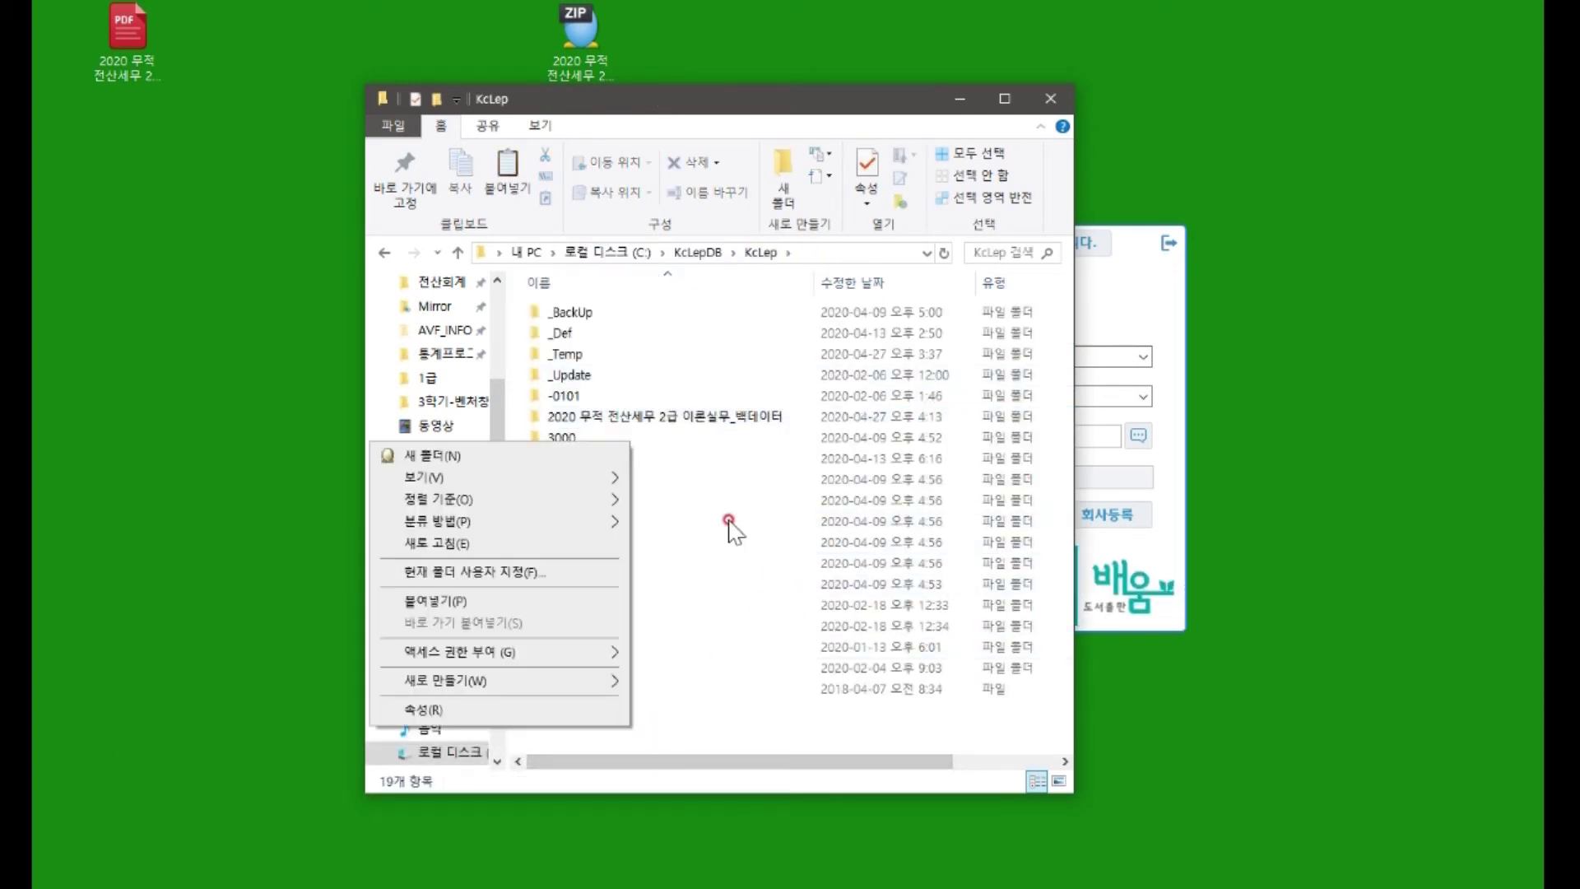
left_click(455, 605)
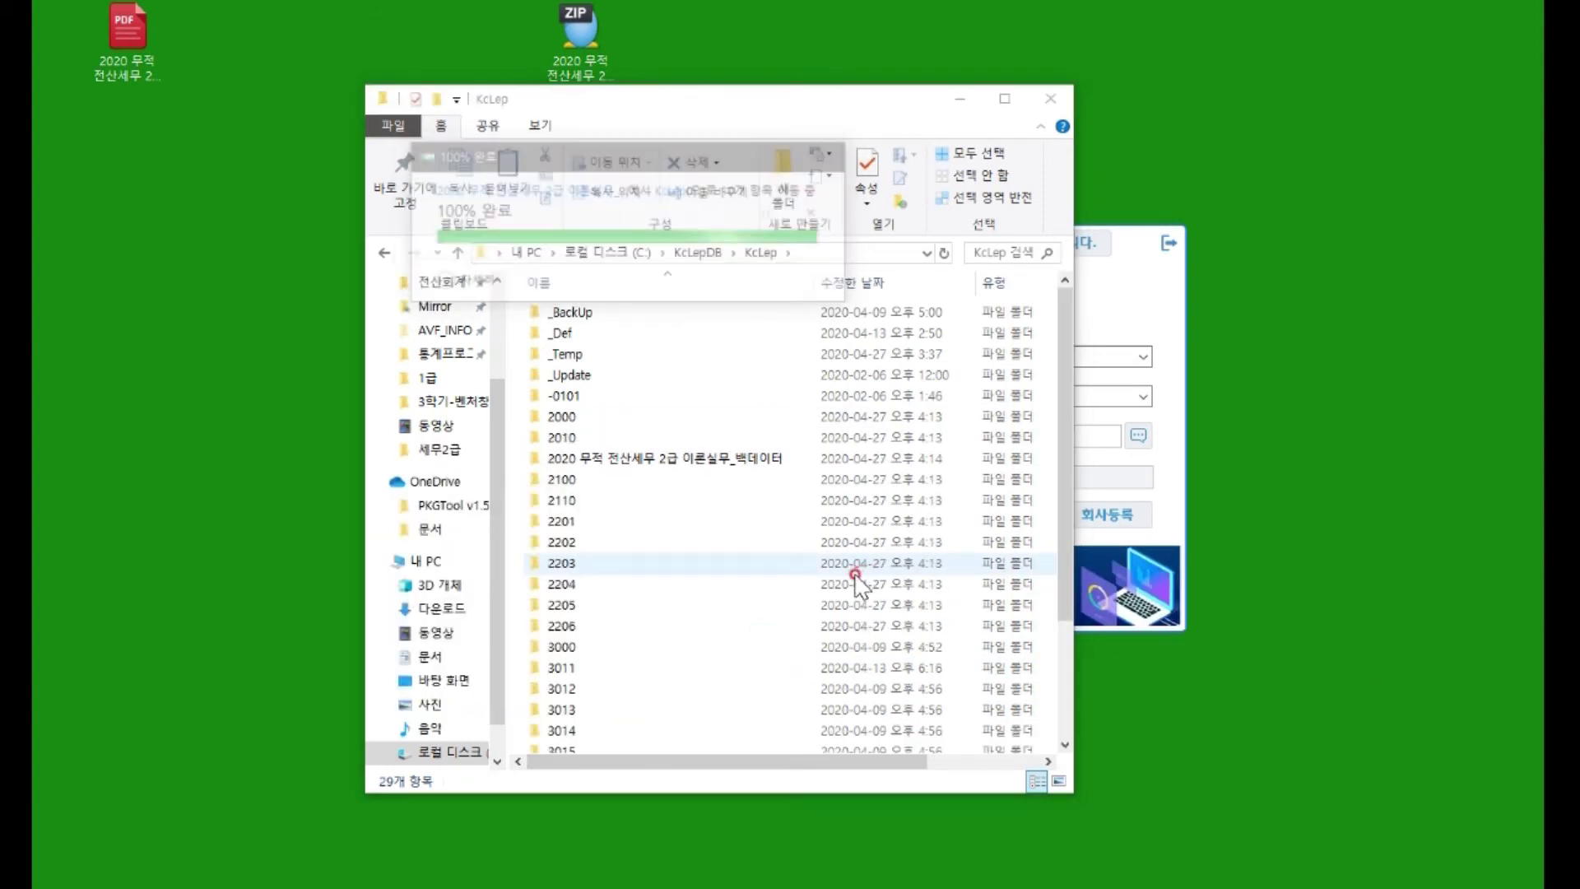
Delete the "2020 무적 전산세무 2급 이론실무_백데이터" folder from KcLep and close the file window
left_click(629, 459)
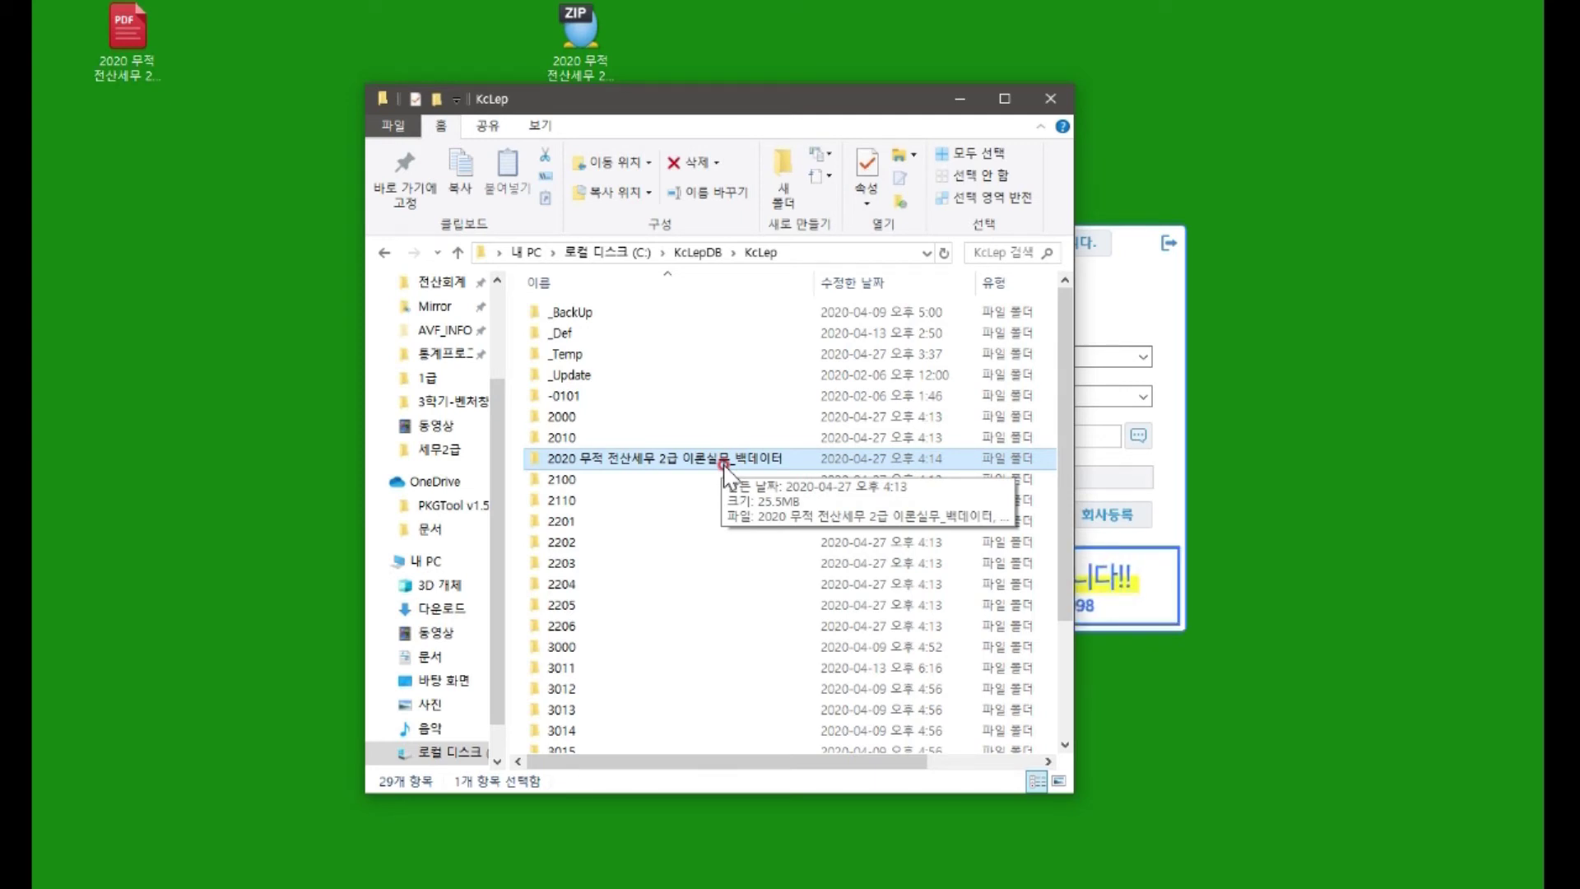
key("Delete")
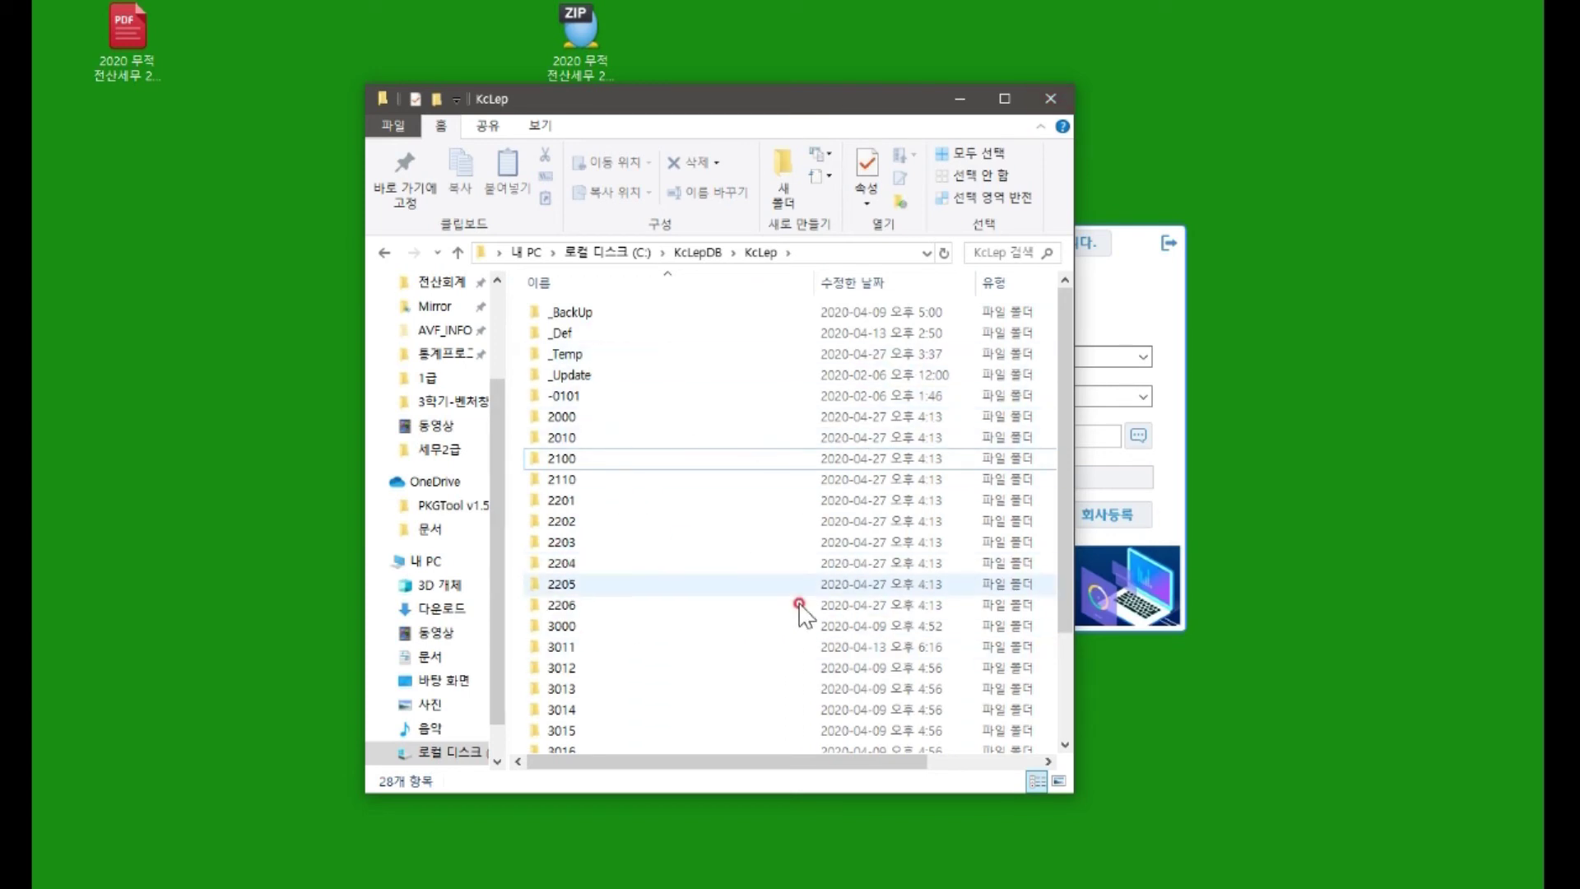
left_click(1048, 92)
Reposition the KcLep login window and set the exam category (종목선택) to 2.전산세무2급
left_click_drag(782, 231, 757, 205)
left_click(831, 444)
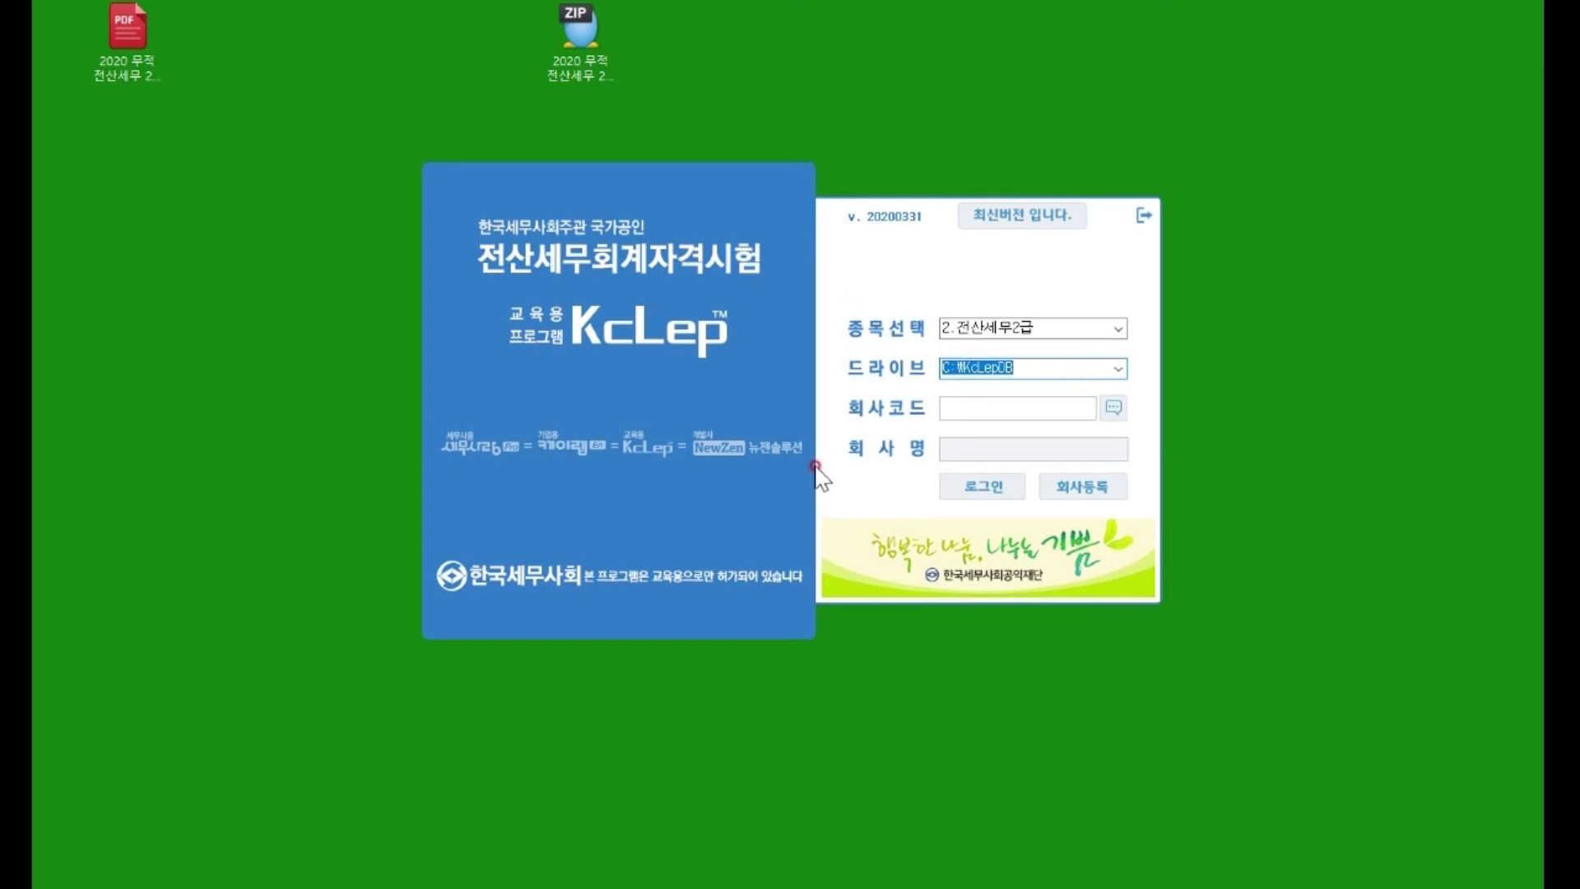
left_click(817, 480)
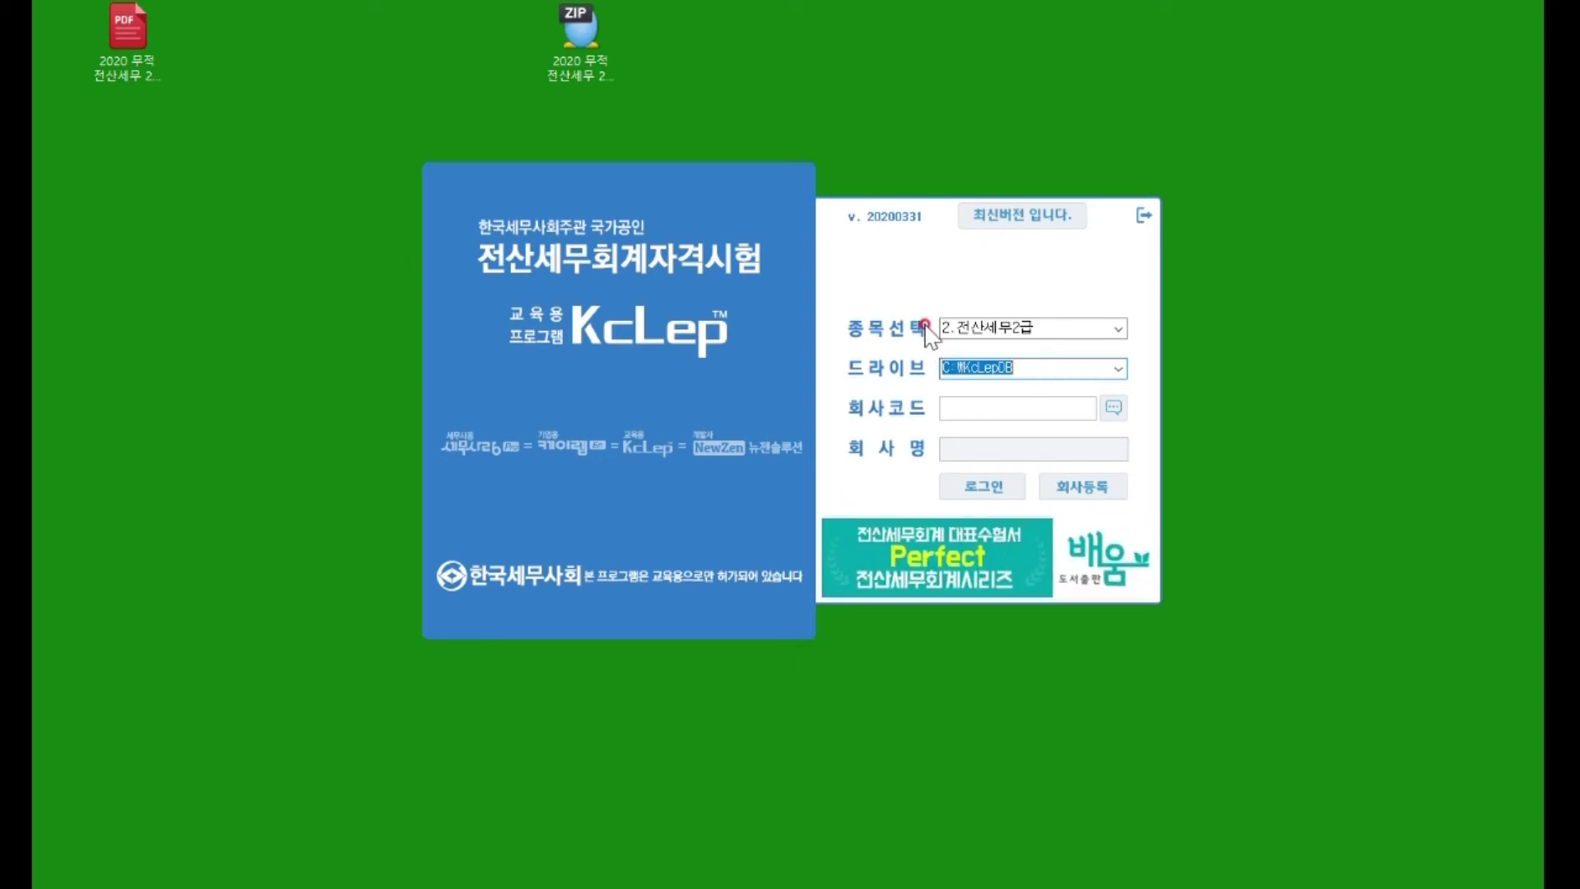
left_click(1119, 328)
left_click(1119, 328)
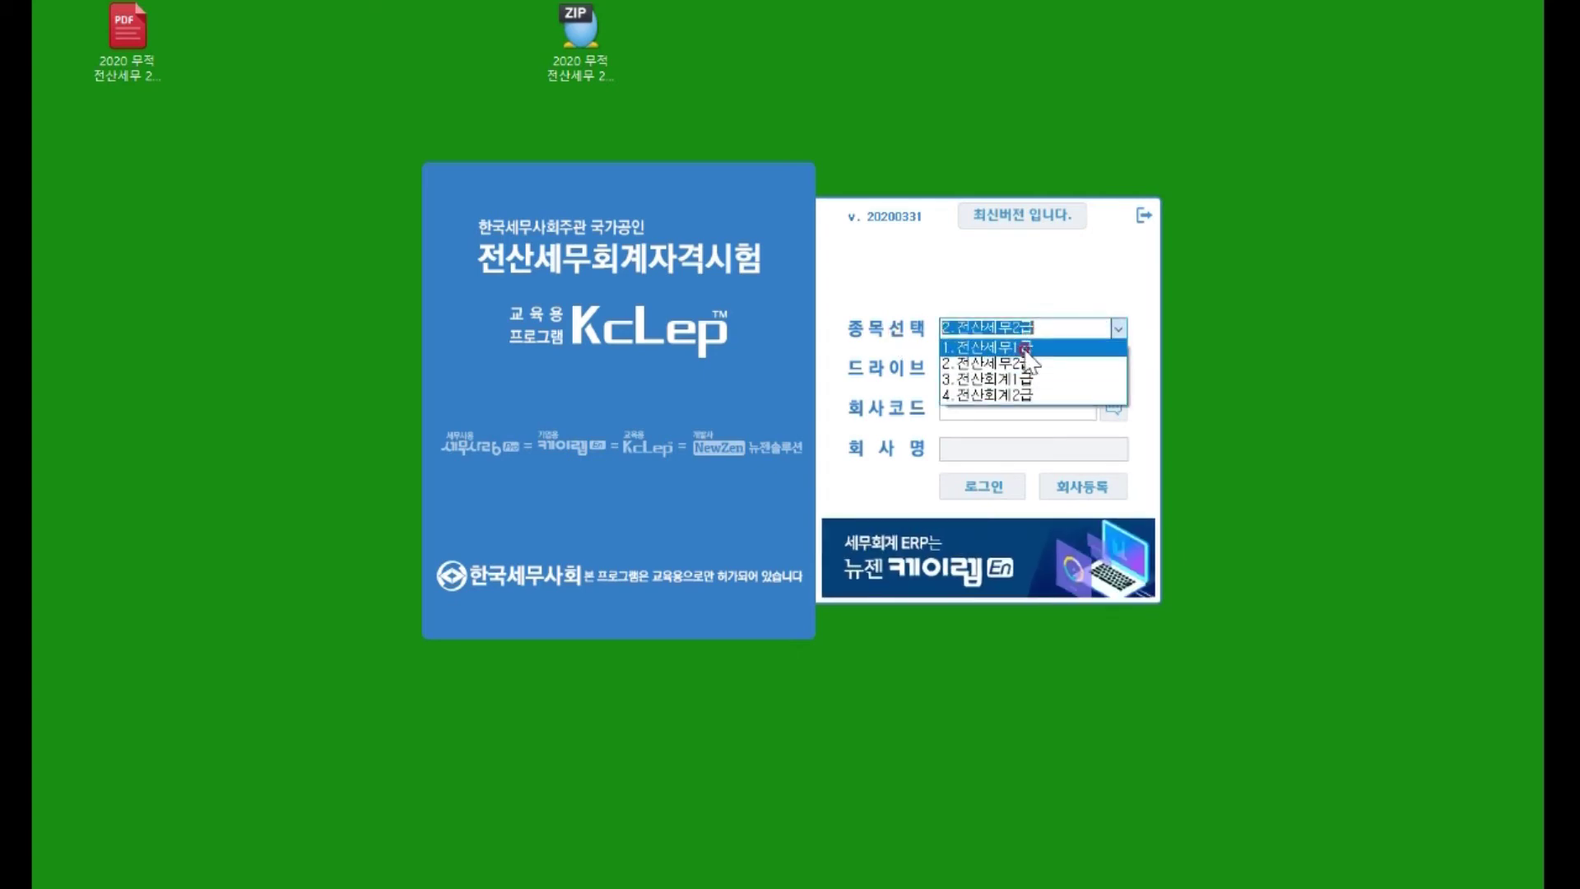
left_click(1010, 359)
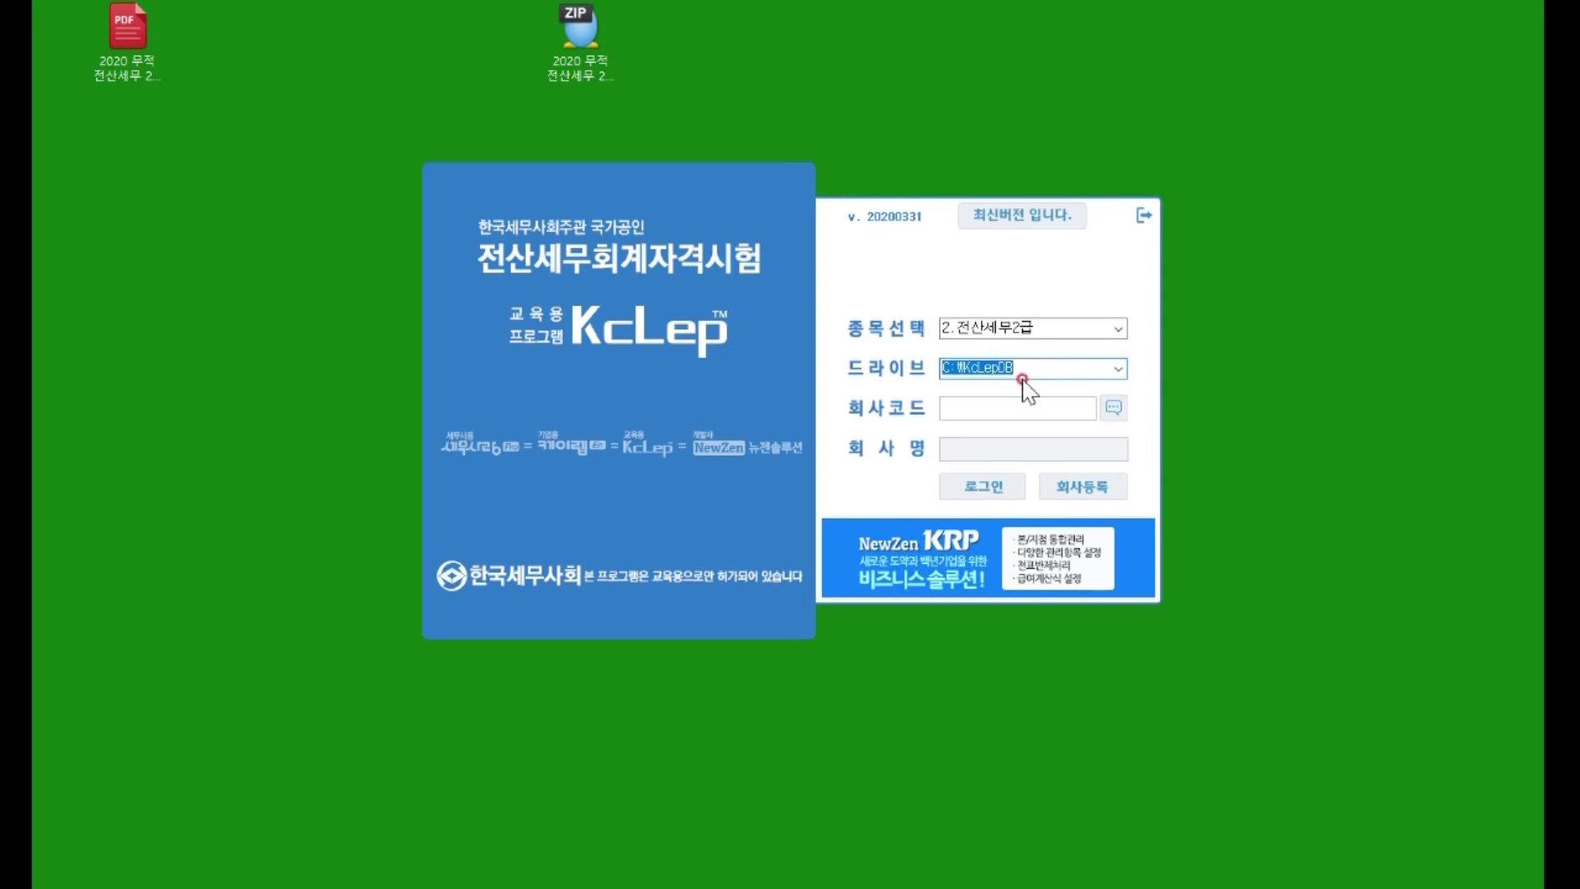
Regenerate the company codes (회사코드재생성) in 회사등록 and close the company registration window
left_click(1092, 492)
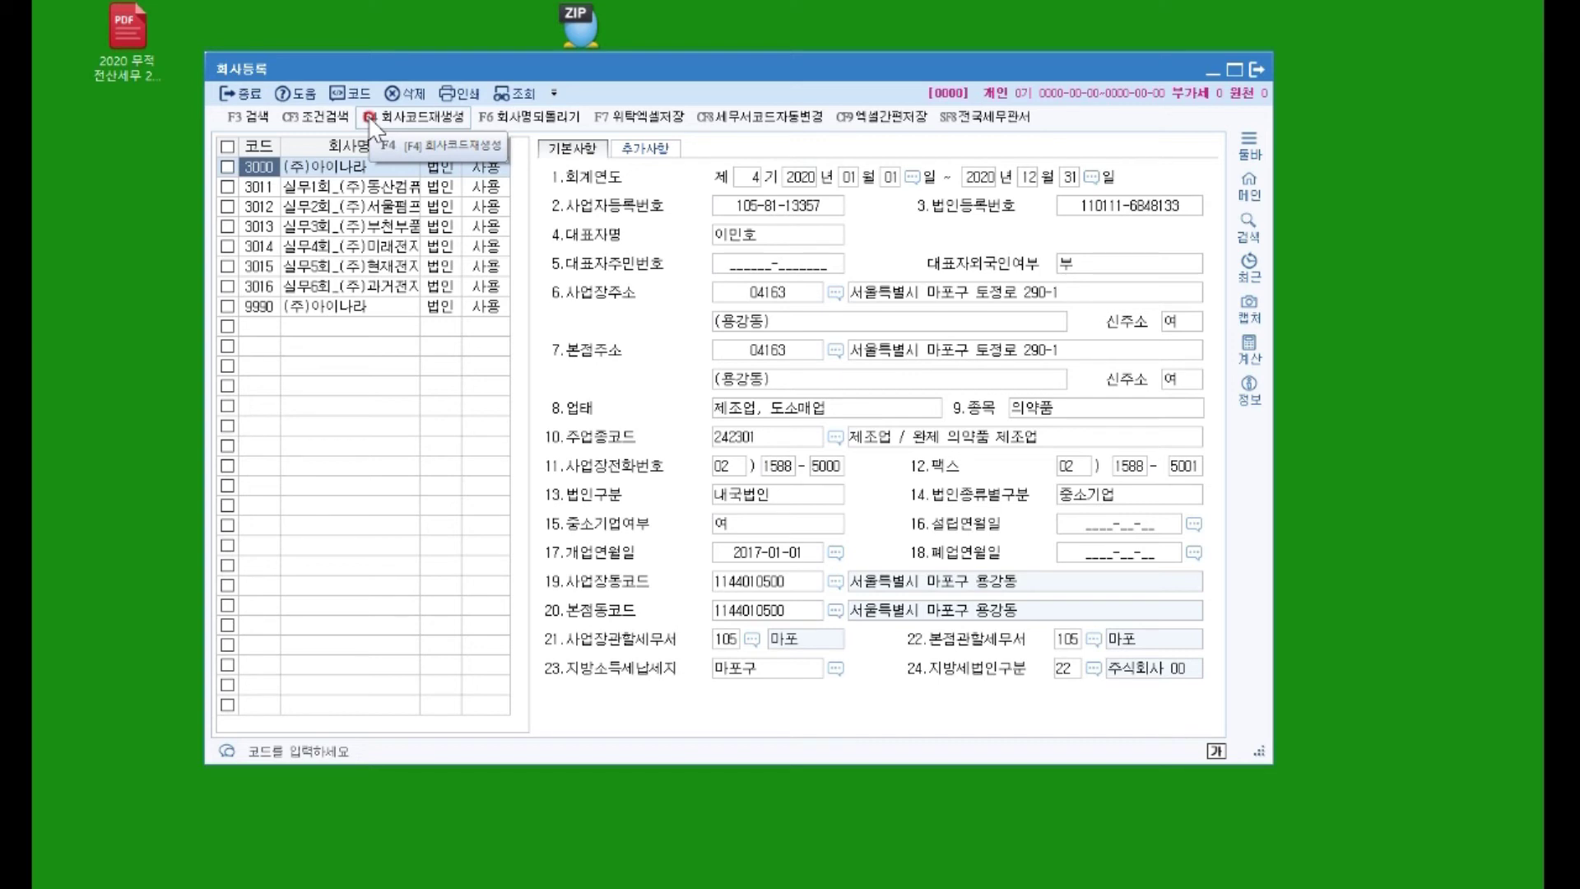
left_click(403, 122)
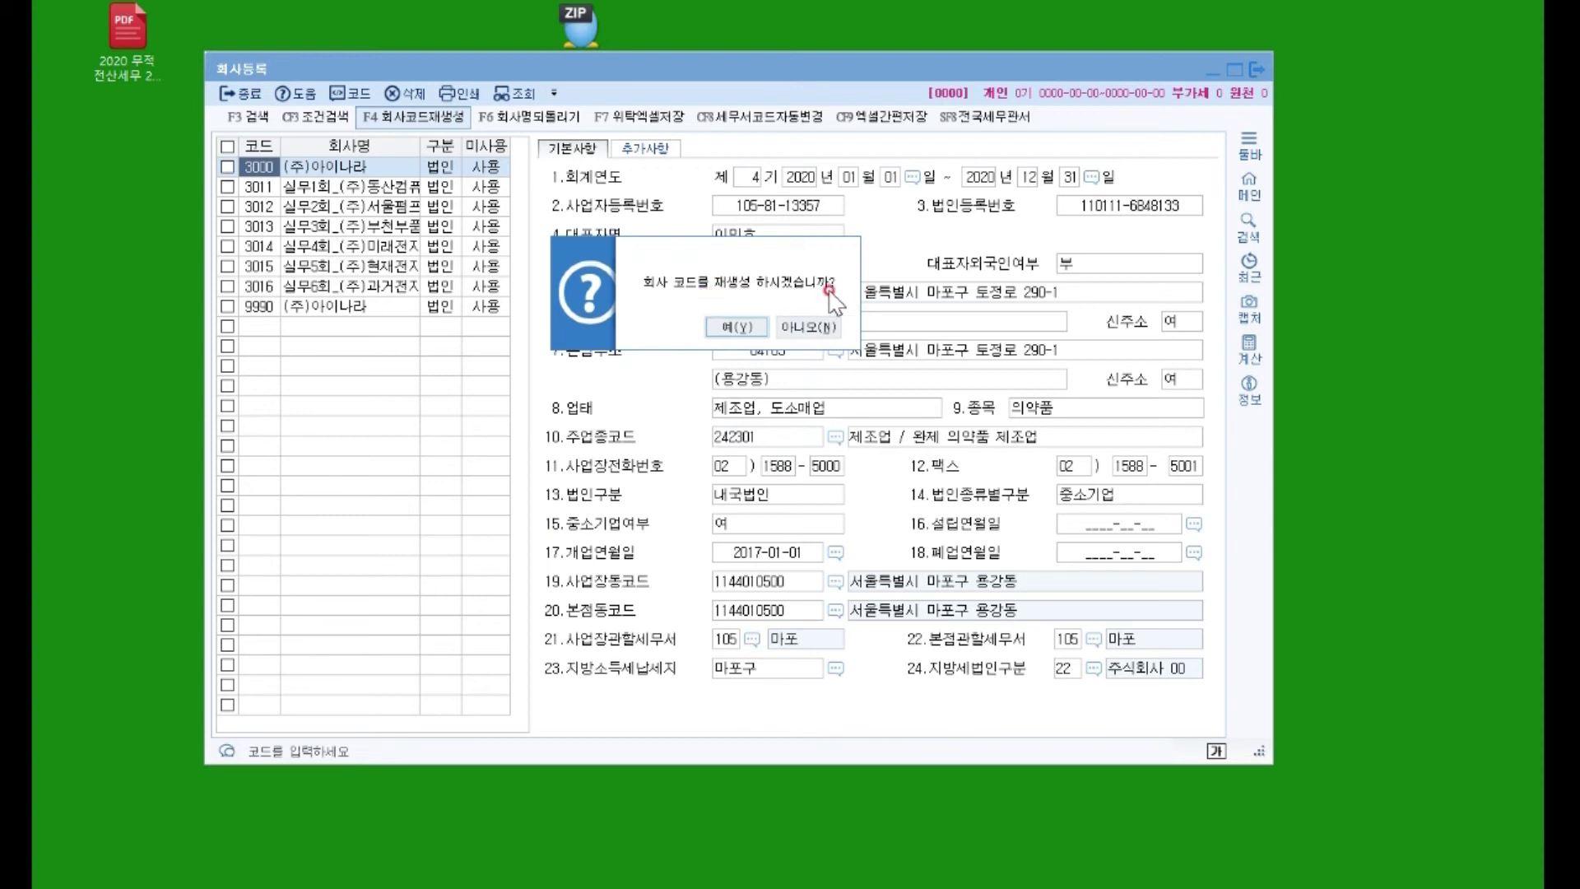
left_click(717, 329)
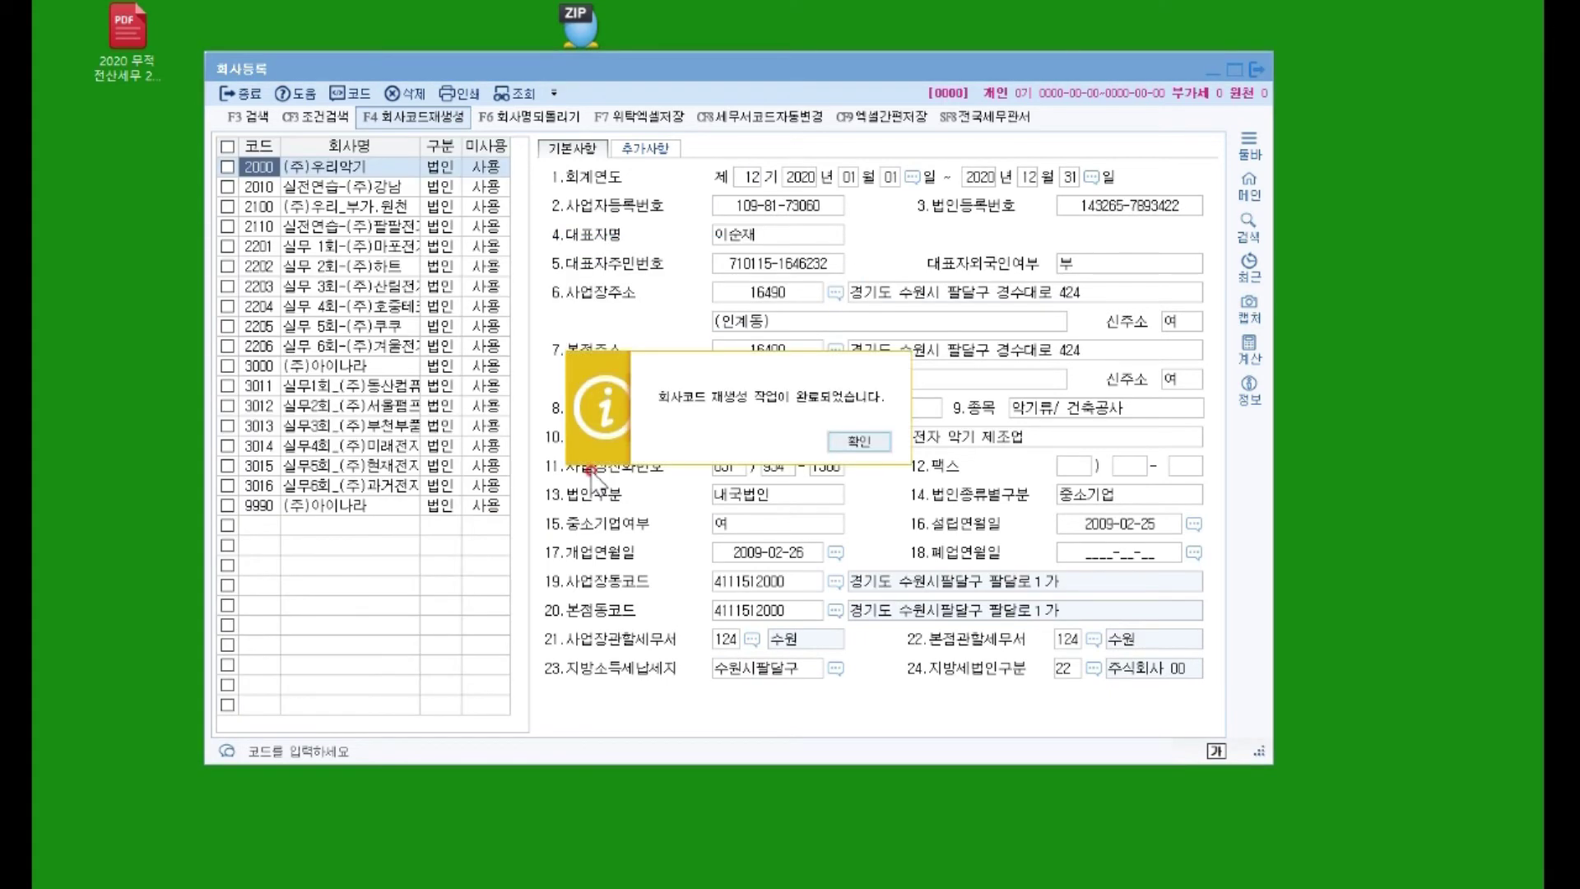
left_click(858, 441)
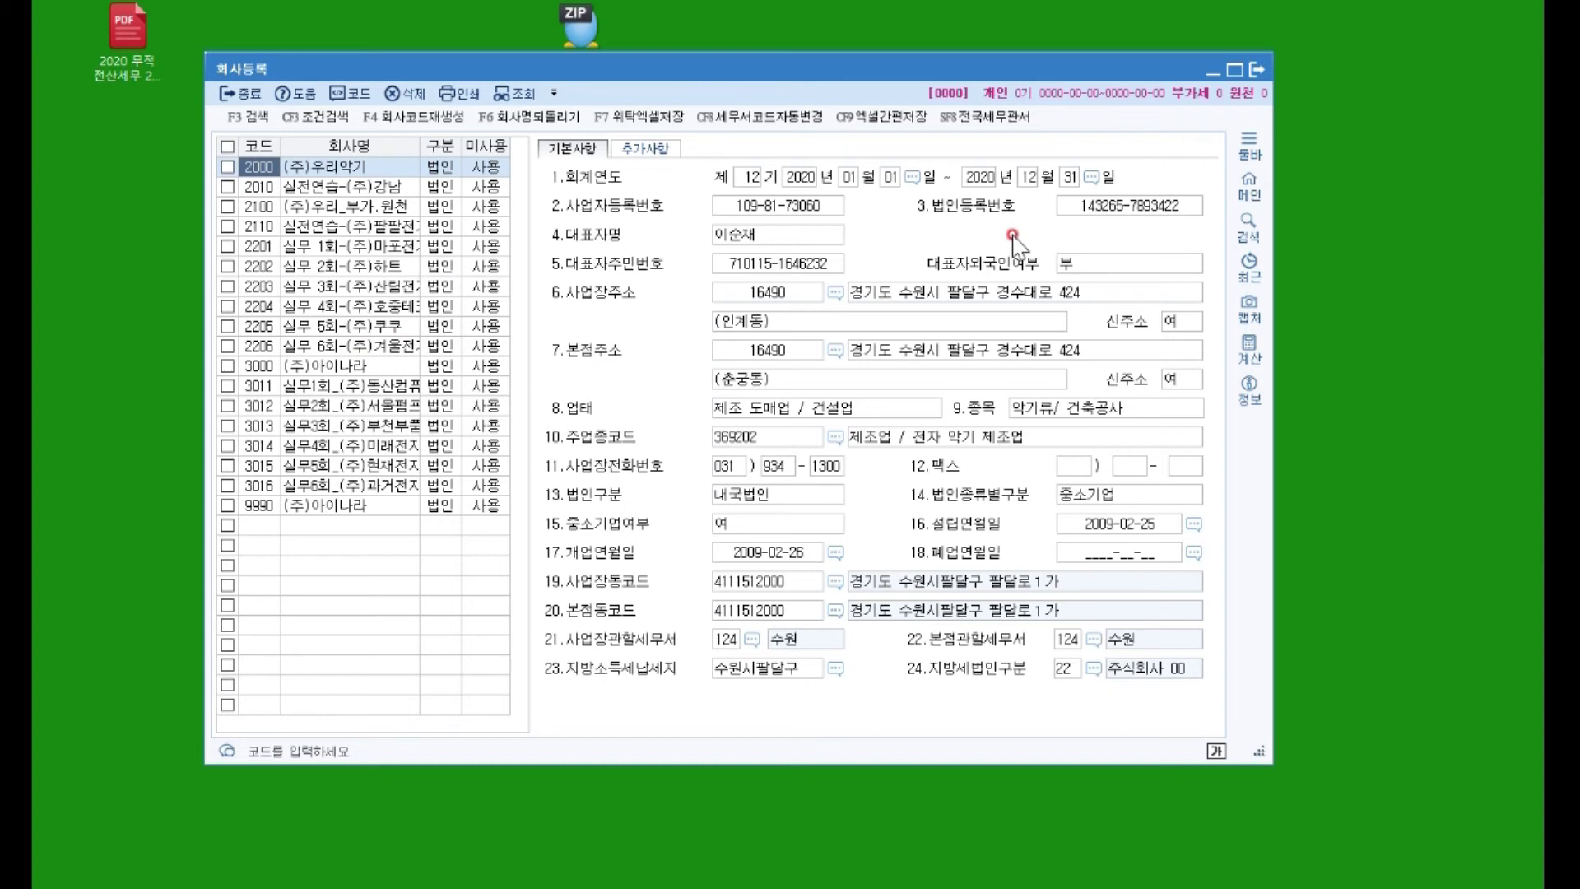
left_click(1262, 70)
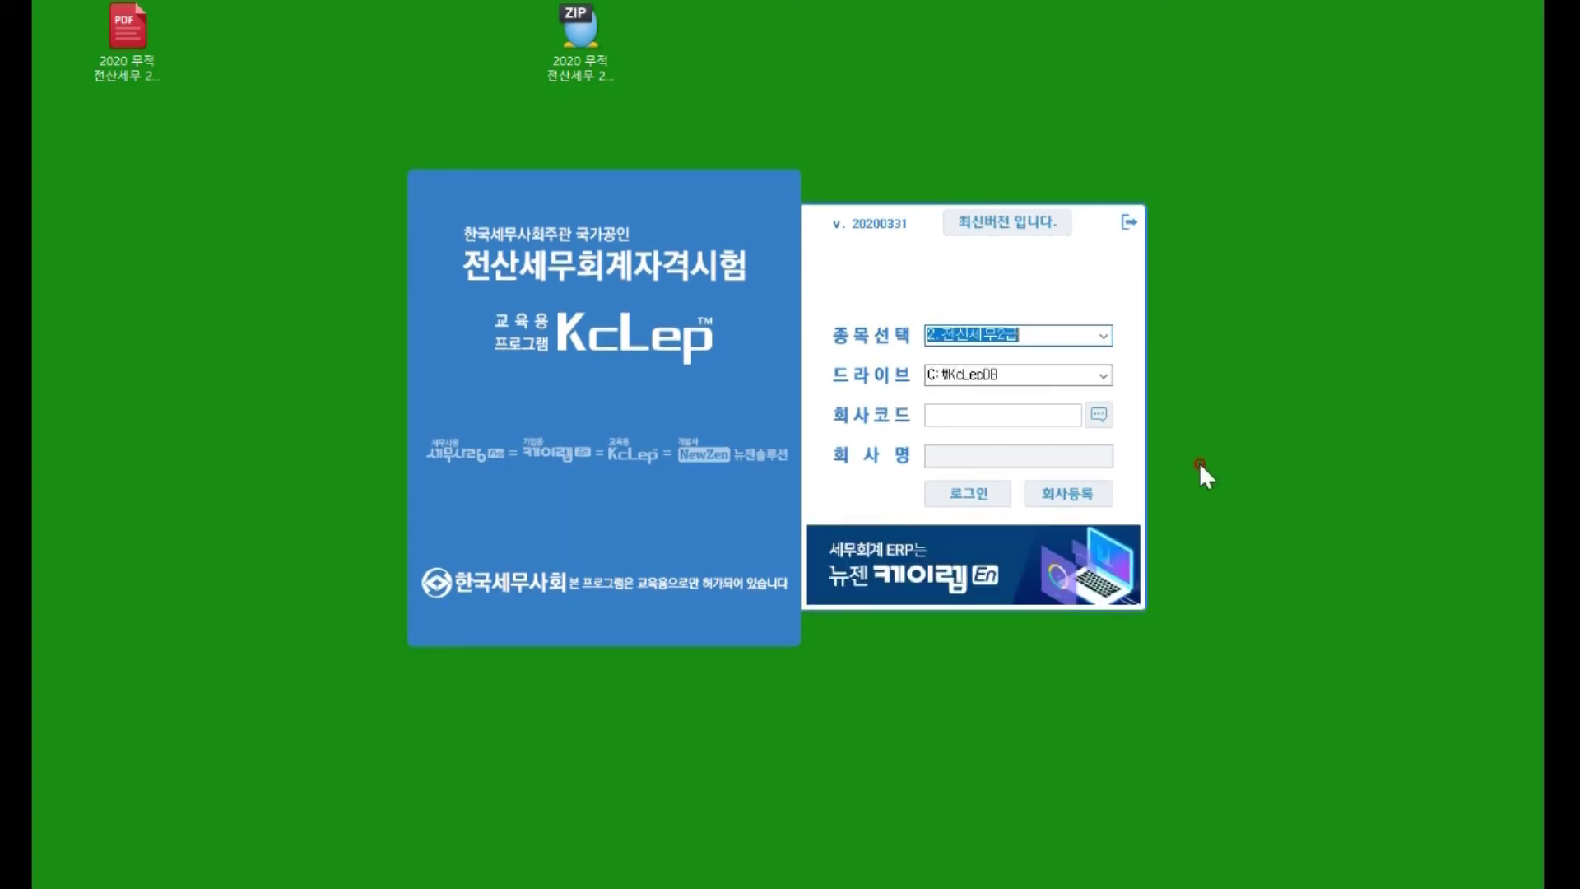
Choose company 2000 (주)우리악기 from the company code list and log in
left_click(1097, 415)
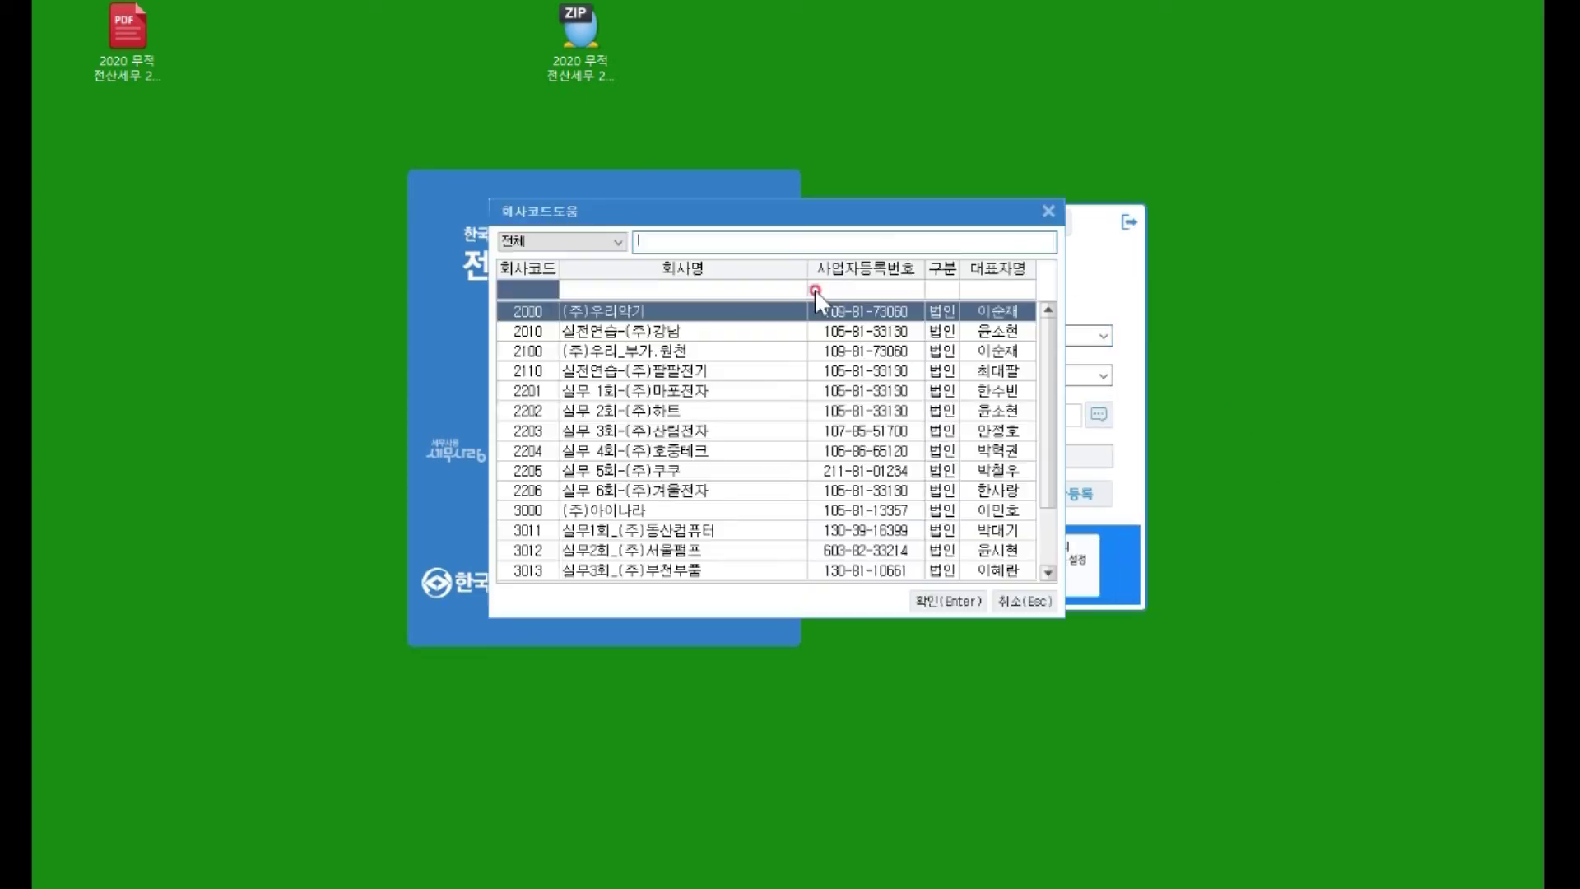
double_click(512, 309)
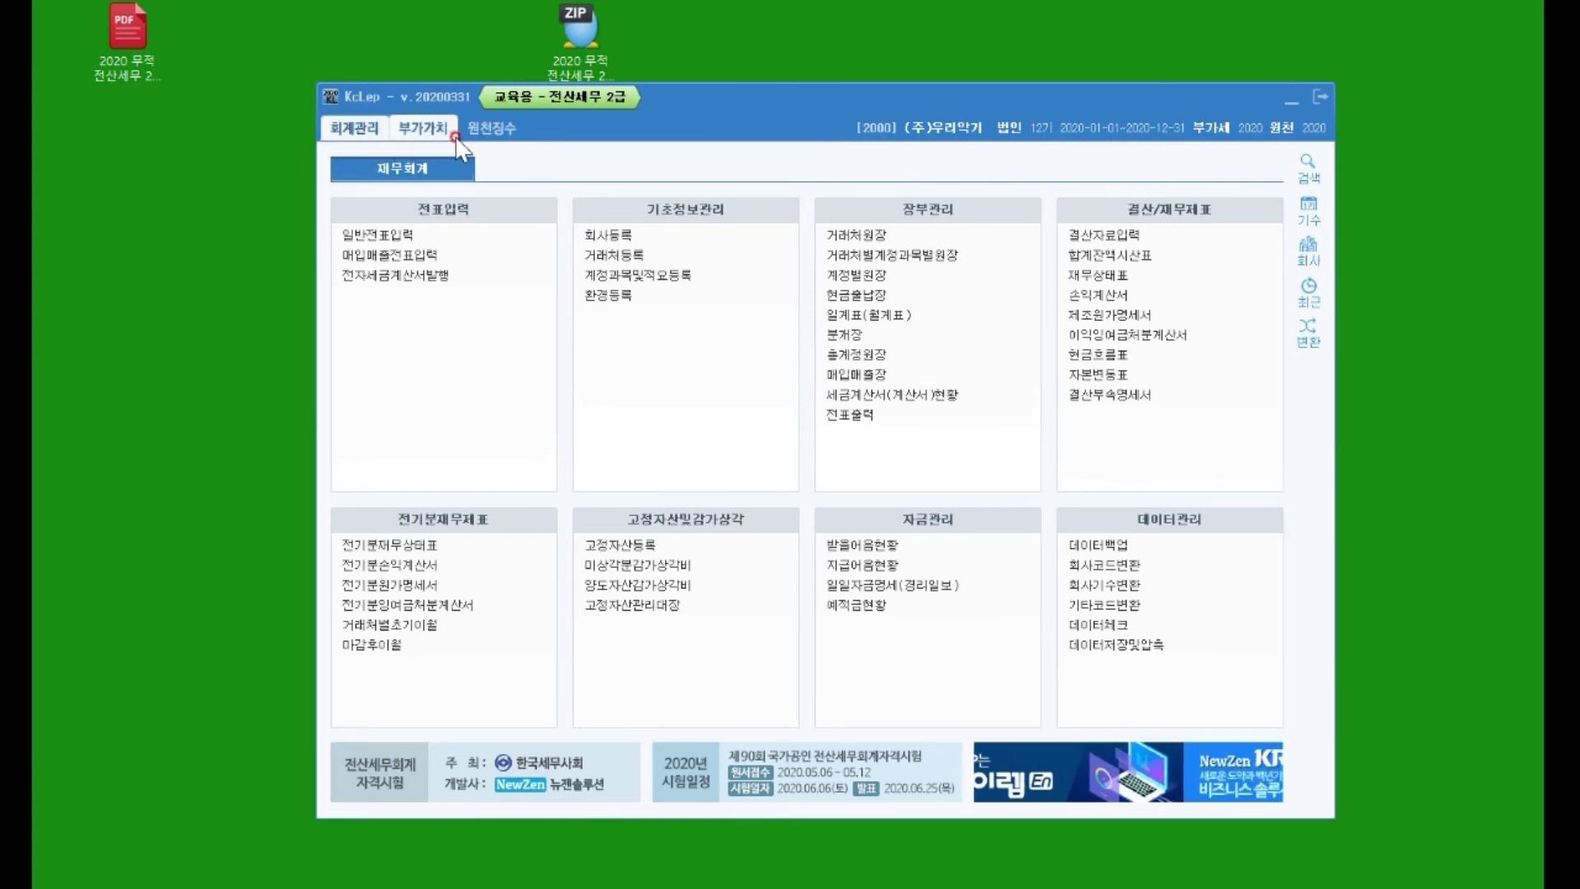
Examine the functions offered under 회계관리, 부가가치 and 원천징수 for company 2000, ending on the 회계관리 overview
left_click(421, 138)
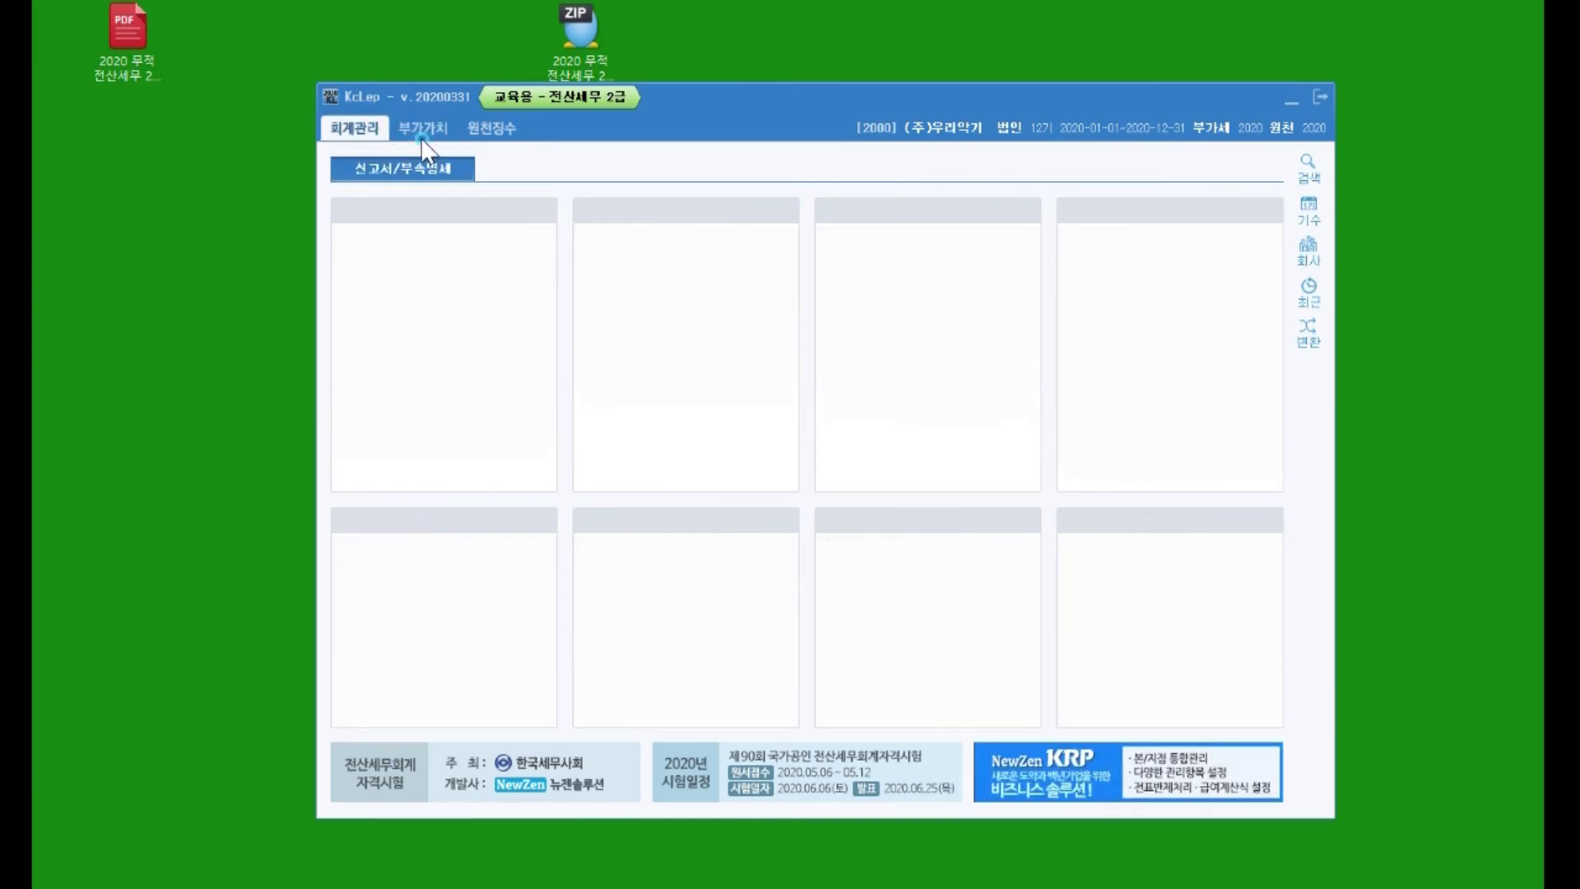
left_click(486, 132)
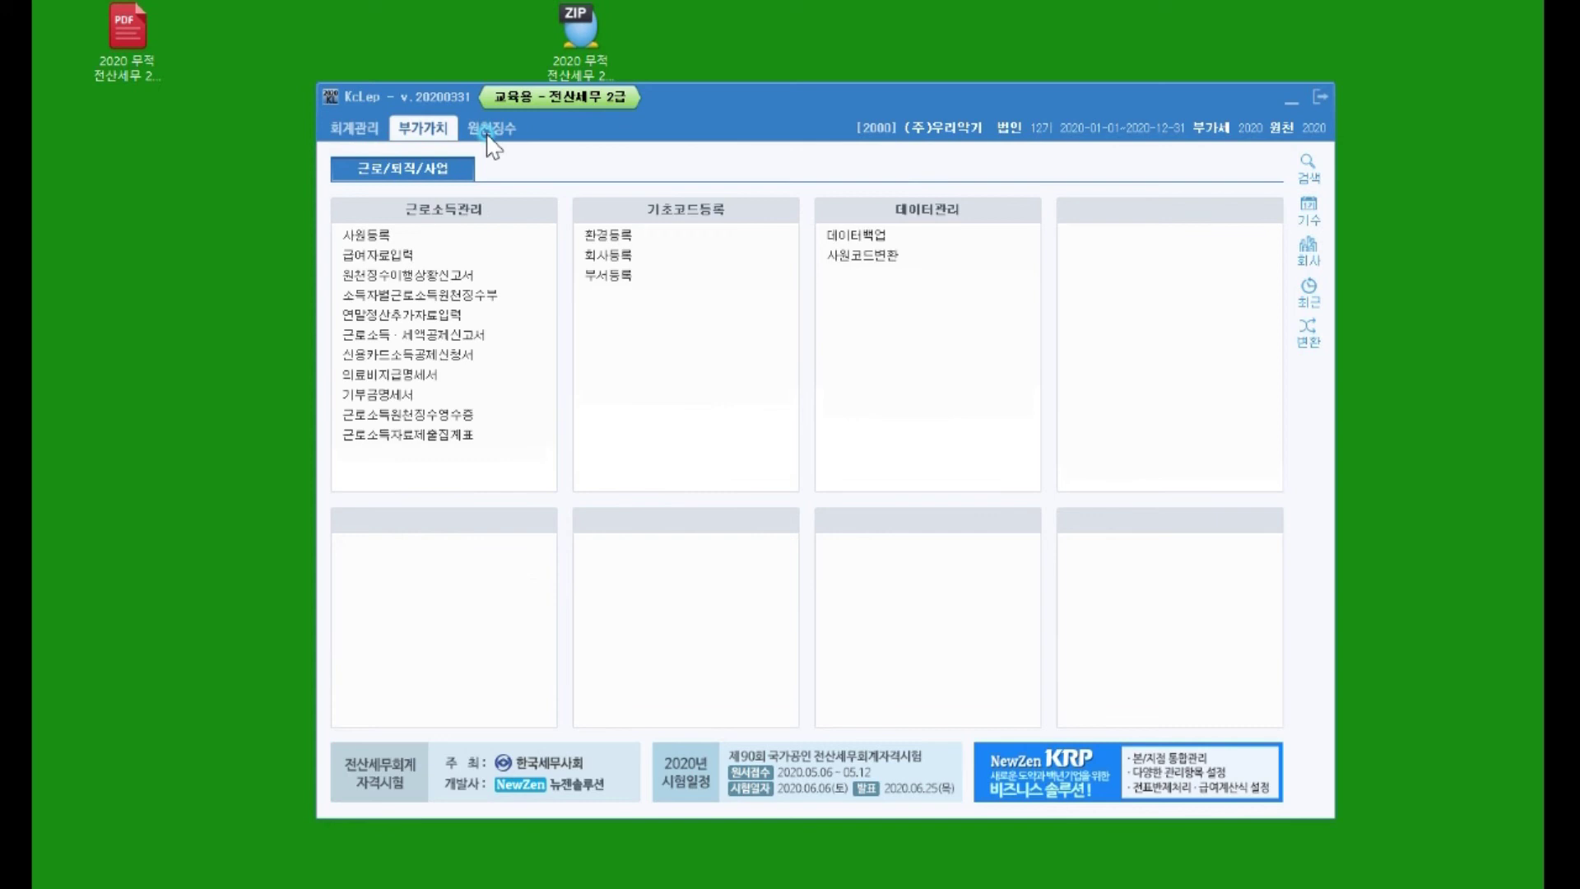
left_click(353, 129)
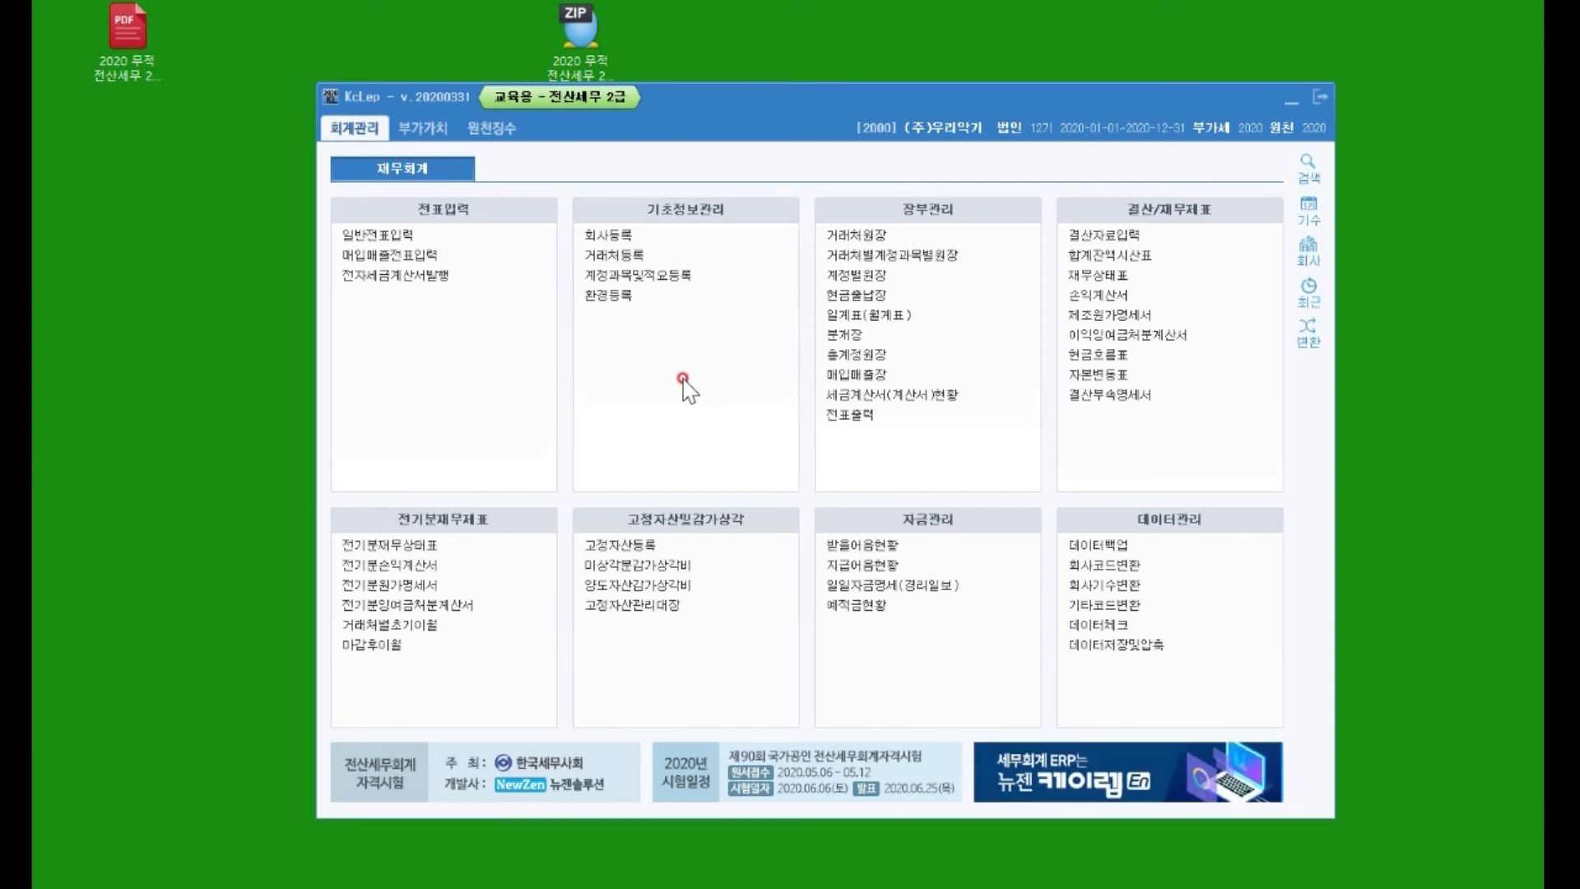
left_click(416, 132)
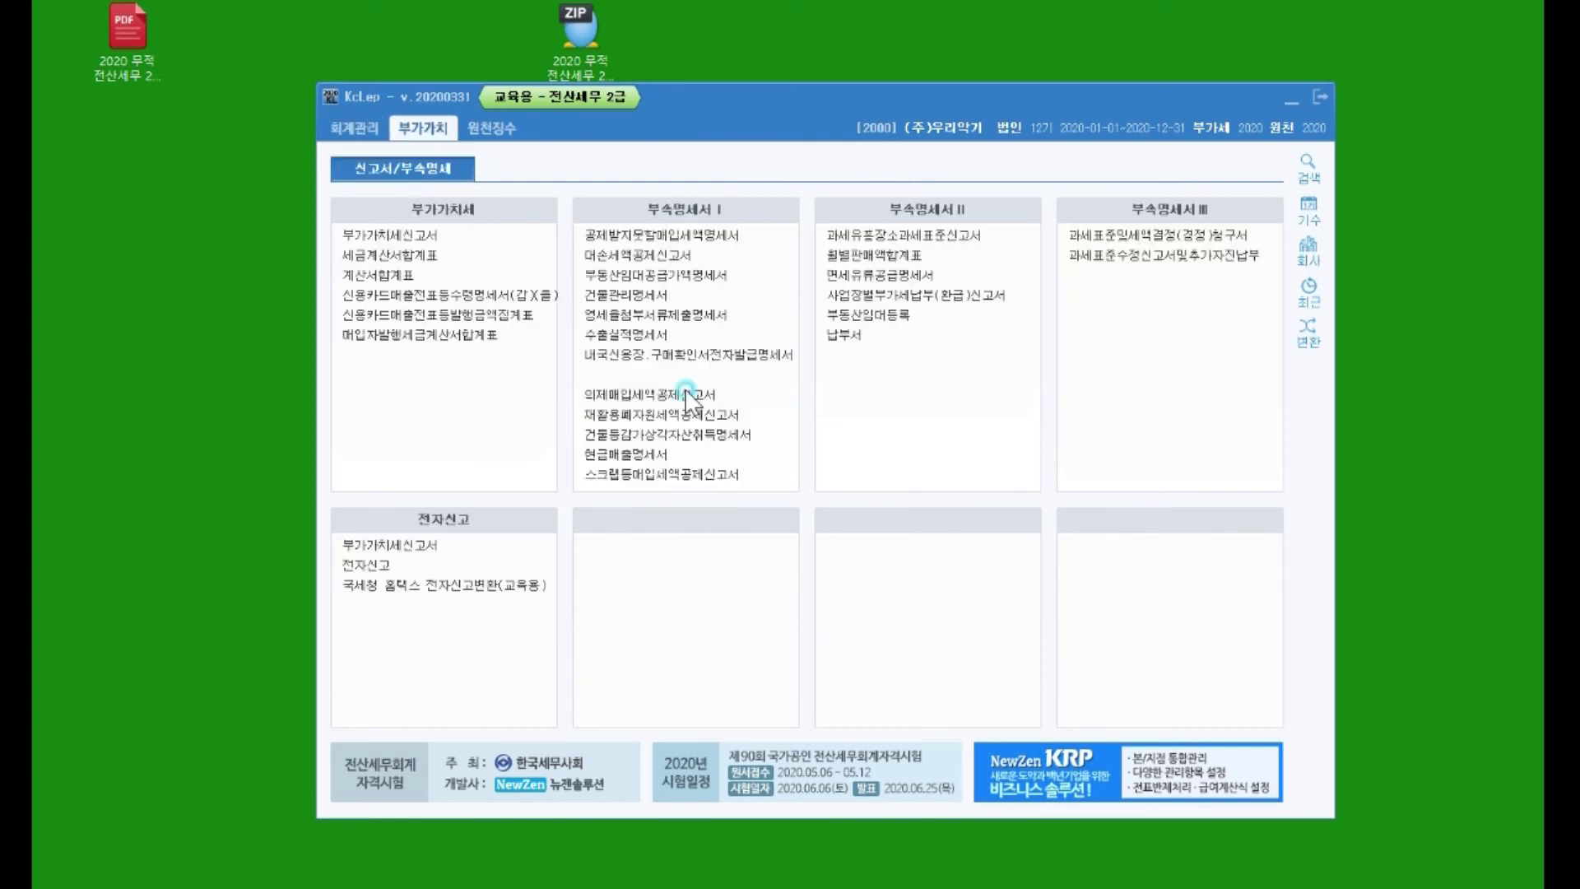
left_click(492, 128)
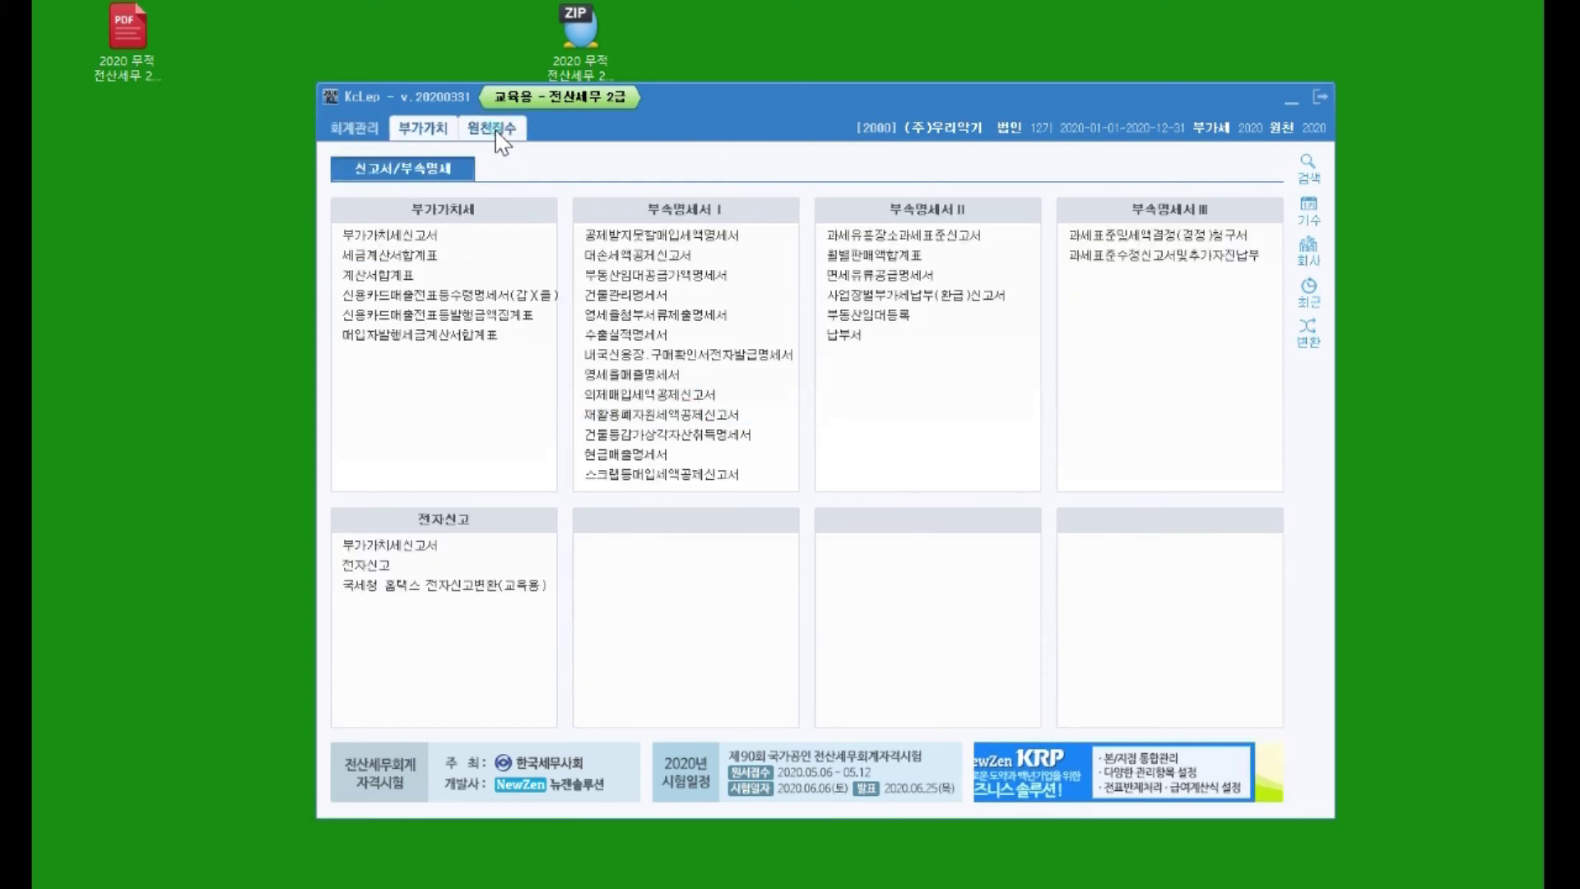
left_click(420, 129)
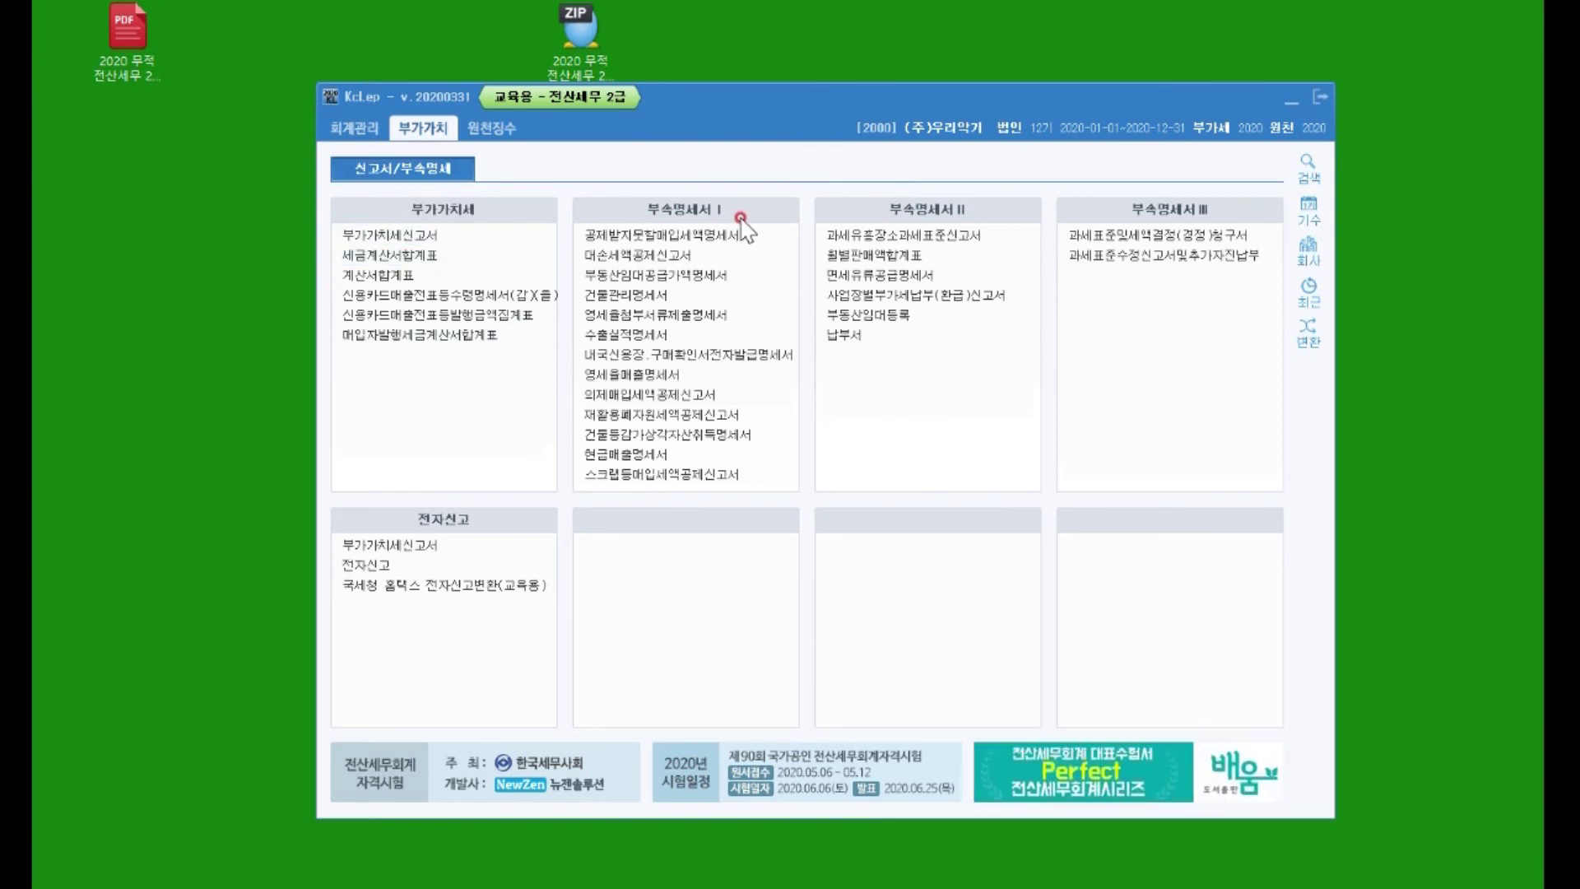
left_click(498, 129)
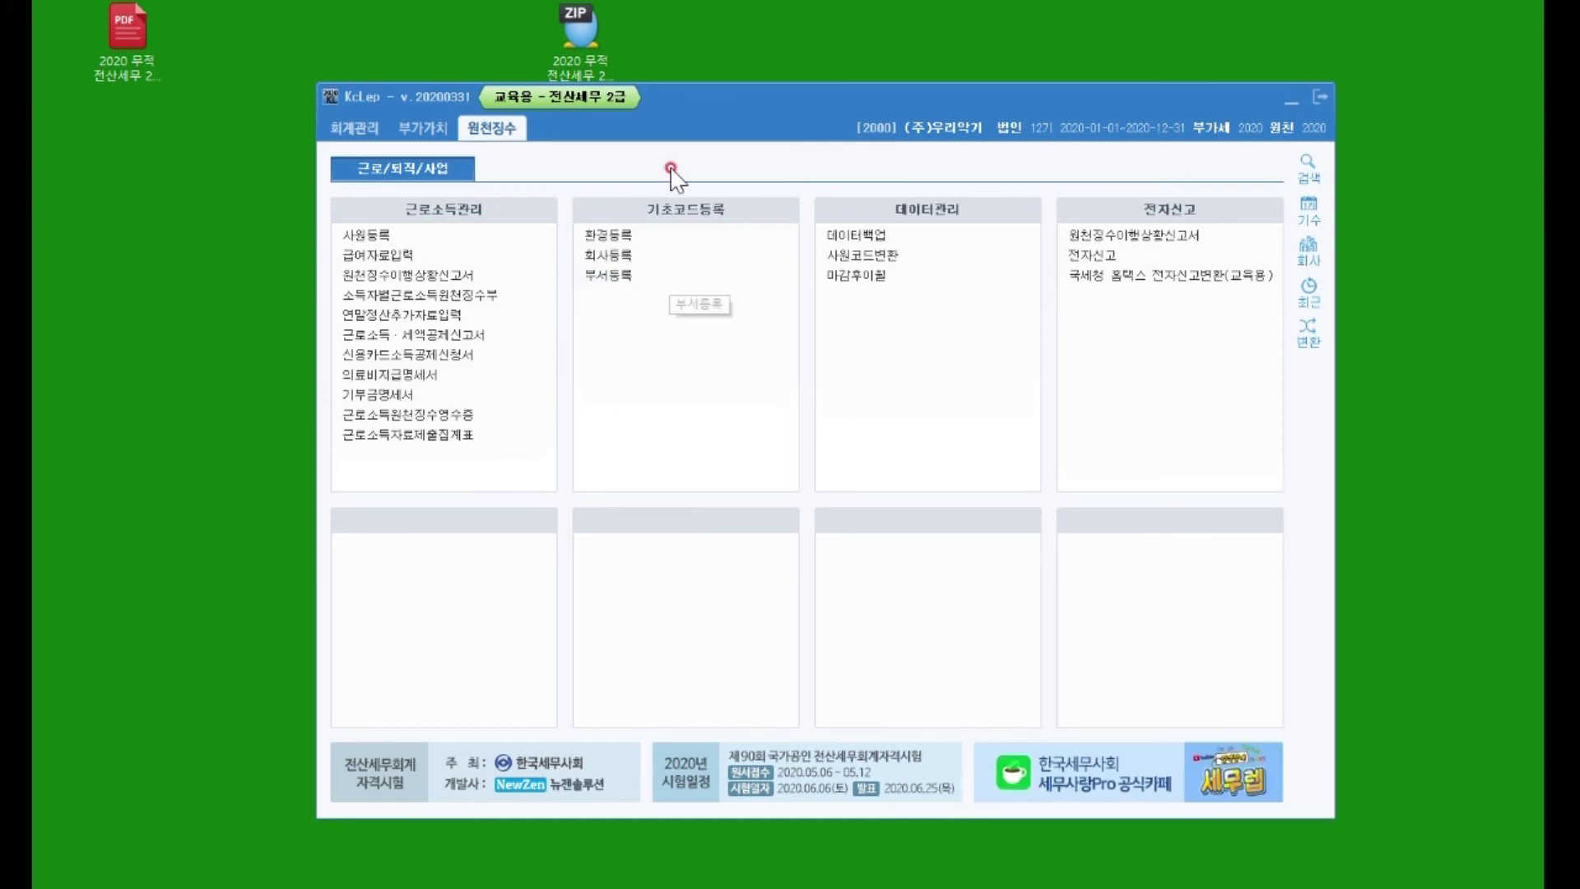
left_click(363, 134)
left_click(348, 165)
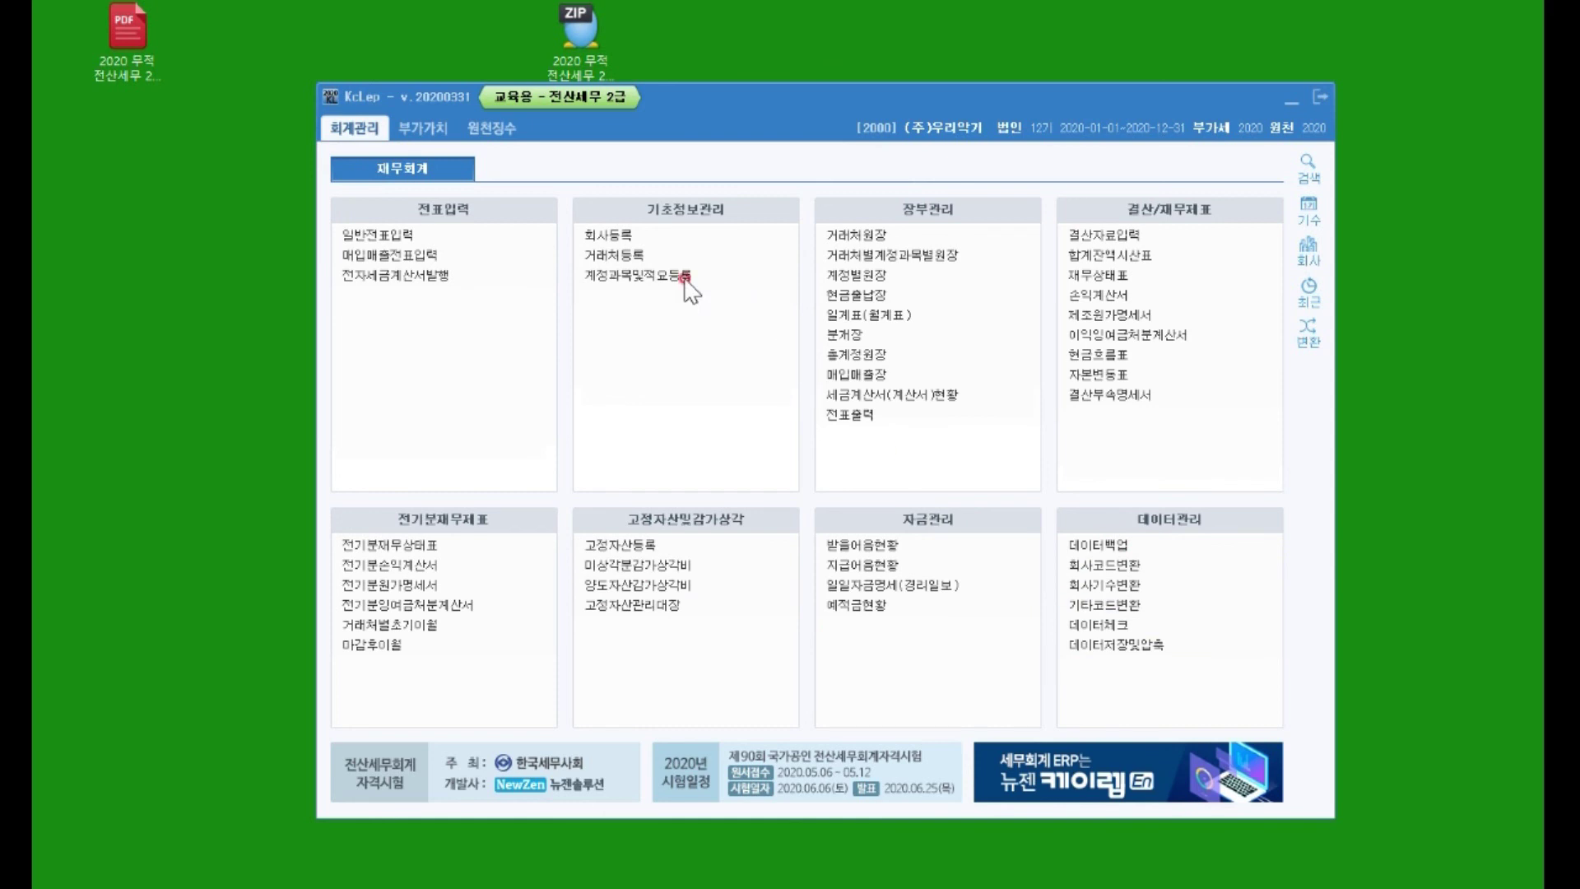
left_click(1193, 650)
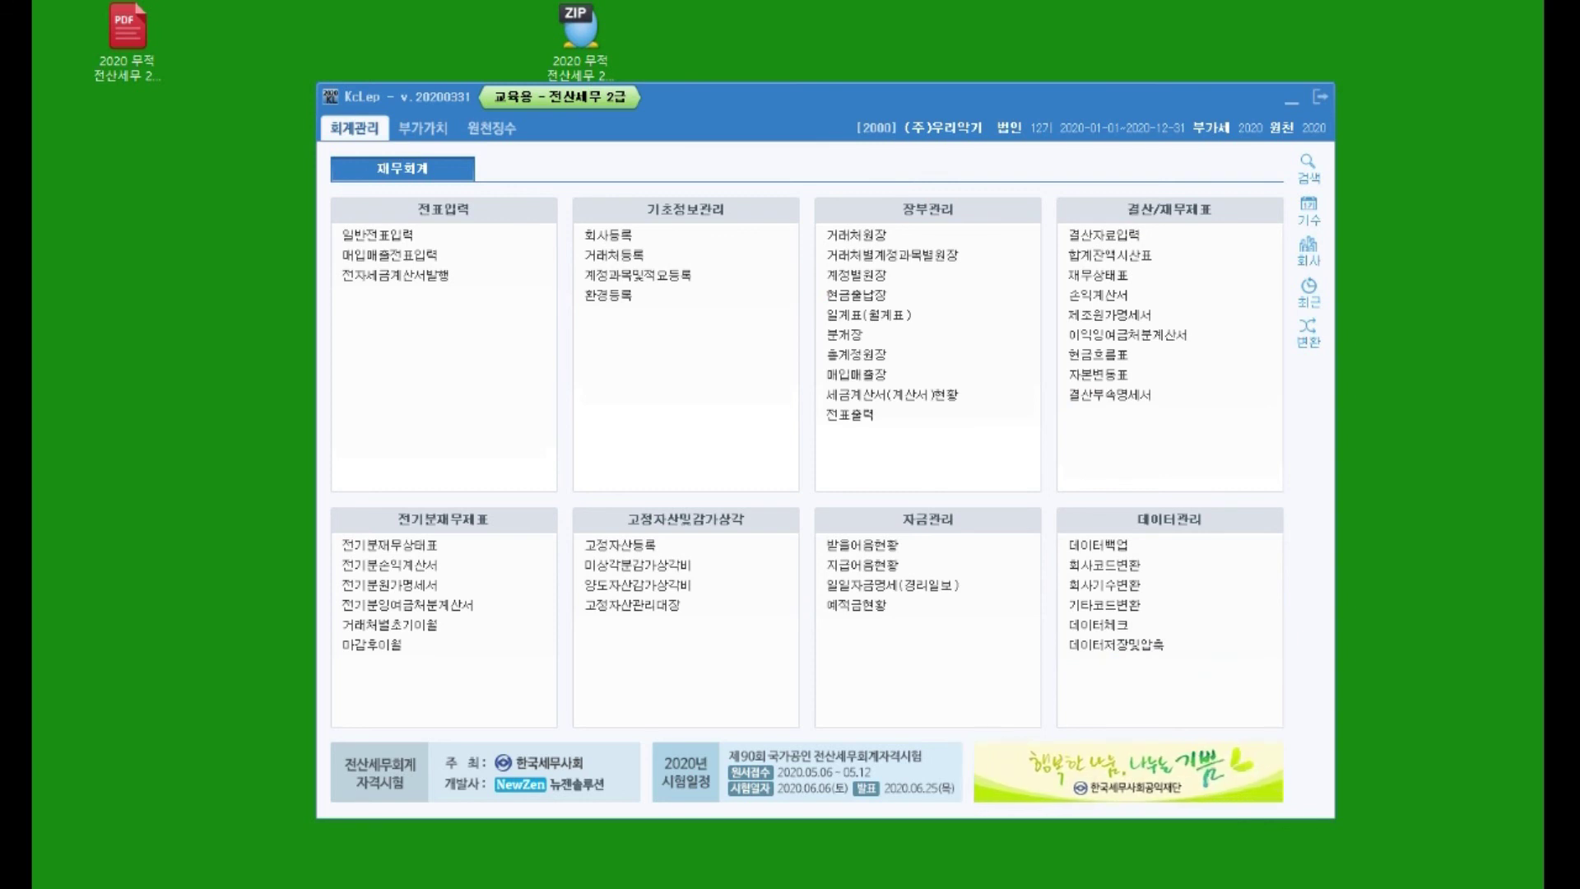